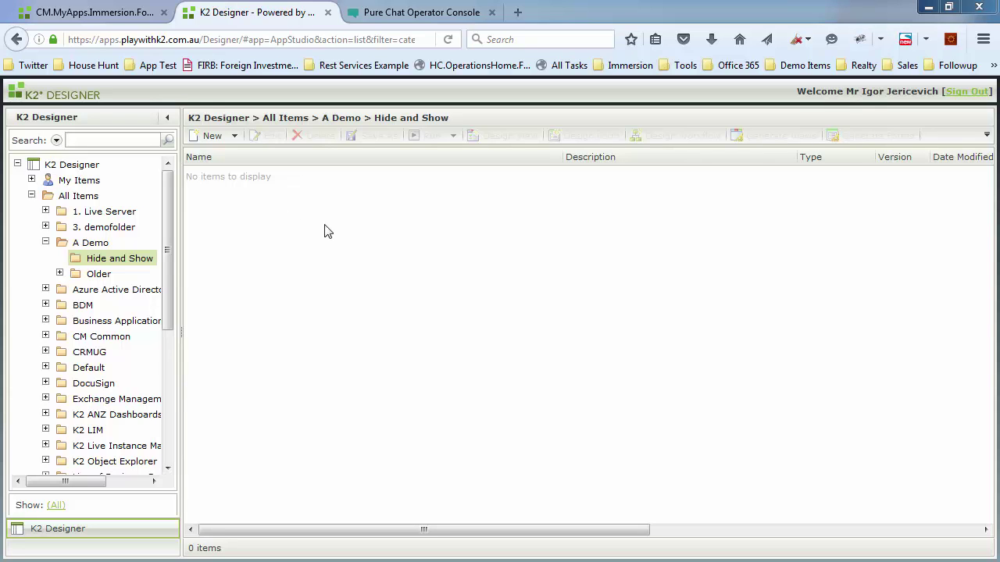
- Create a new SmartObject named 'Hide and Show Example'
click(215, 138)
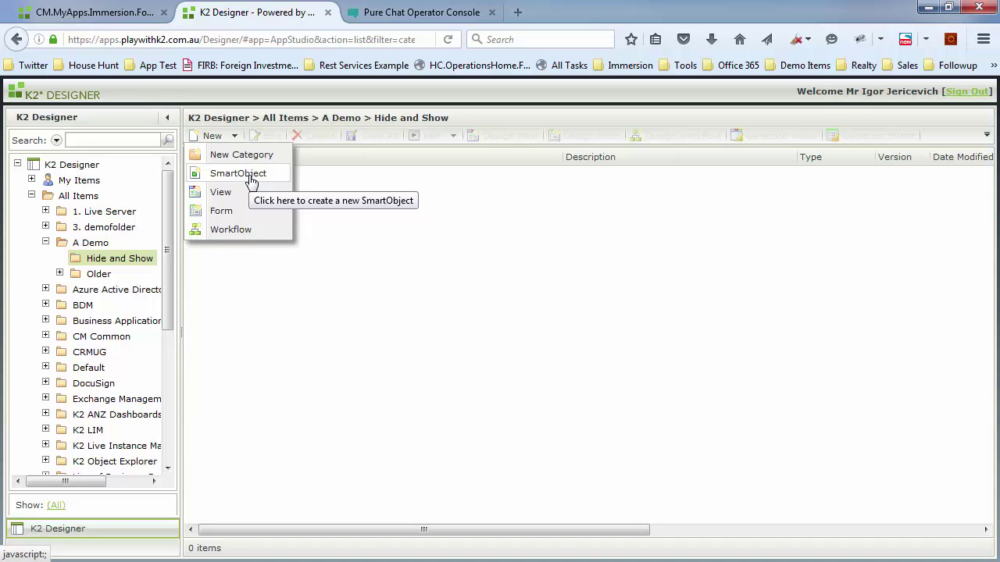
click(250, 182)
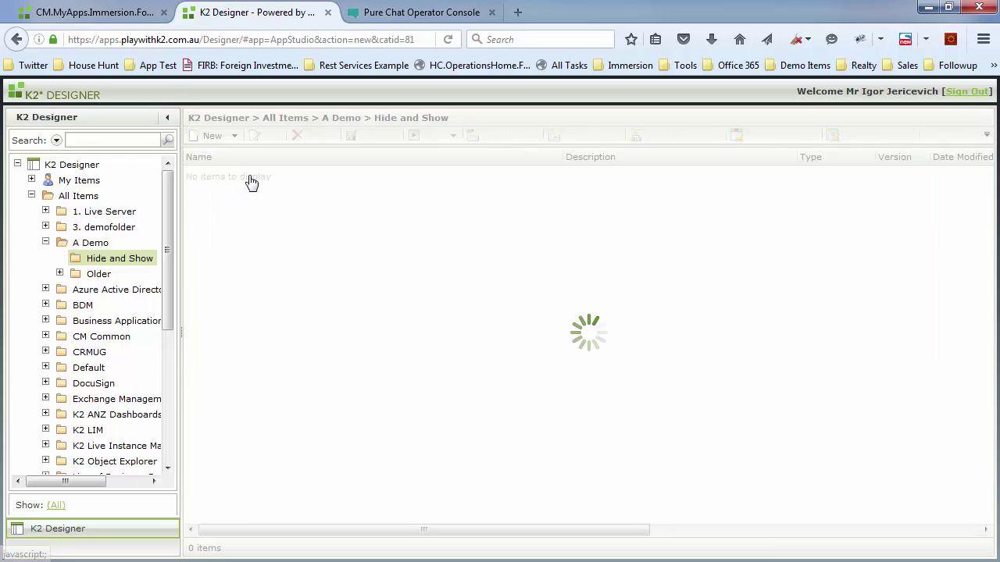
click(873, 548)
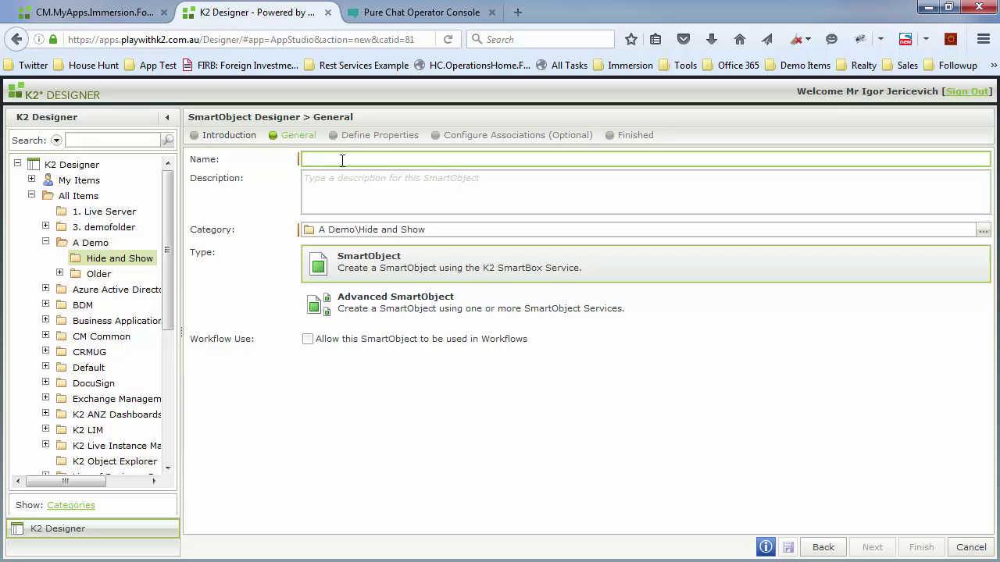
text(Hide and Show Example)
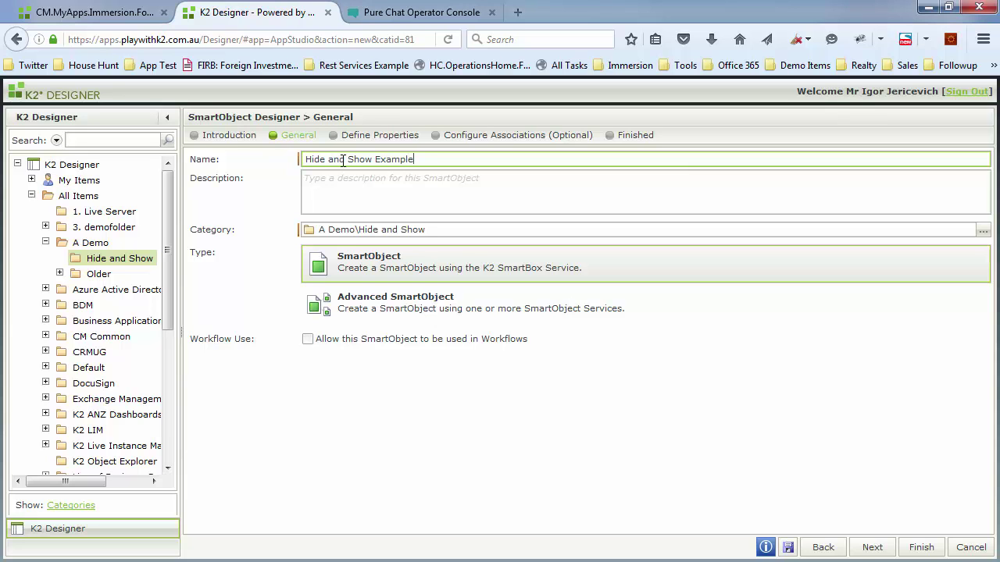
- Add a first SmartObject property with the Yes/No data type
click(872, 547)
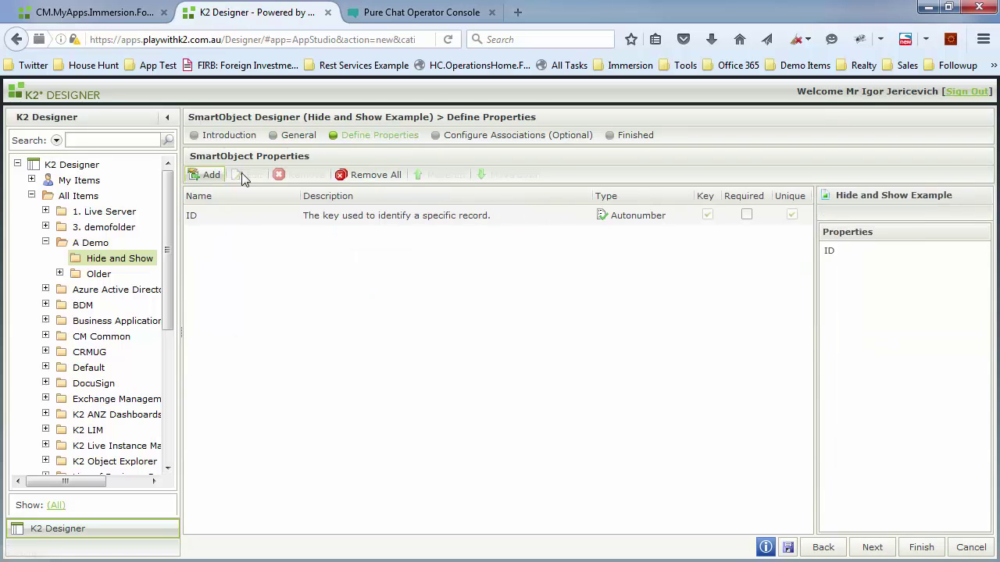
click(209, 175)
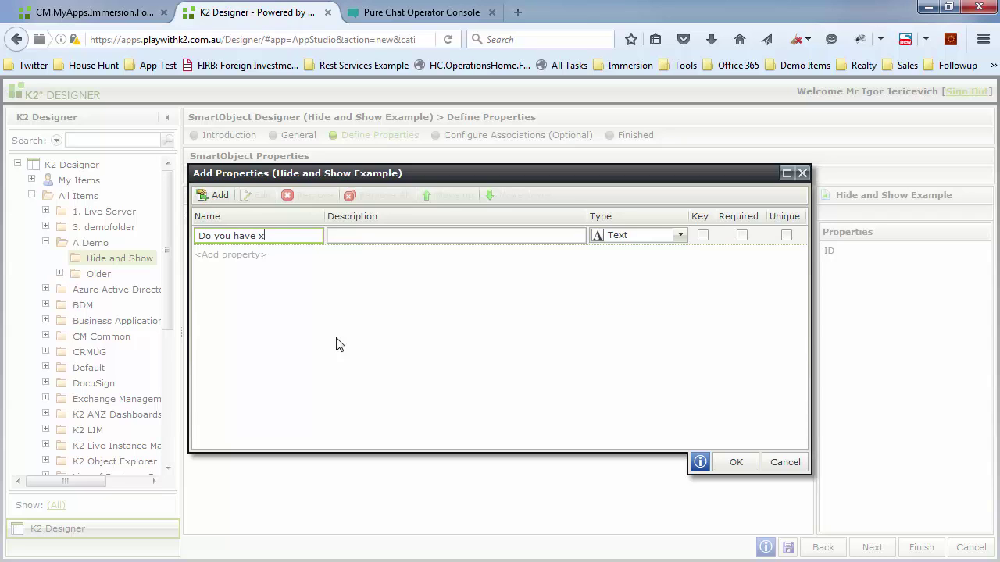
click(636, 235)
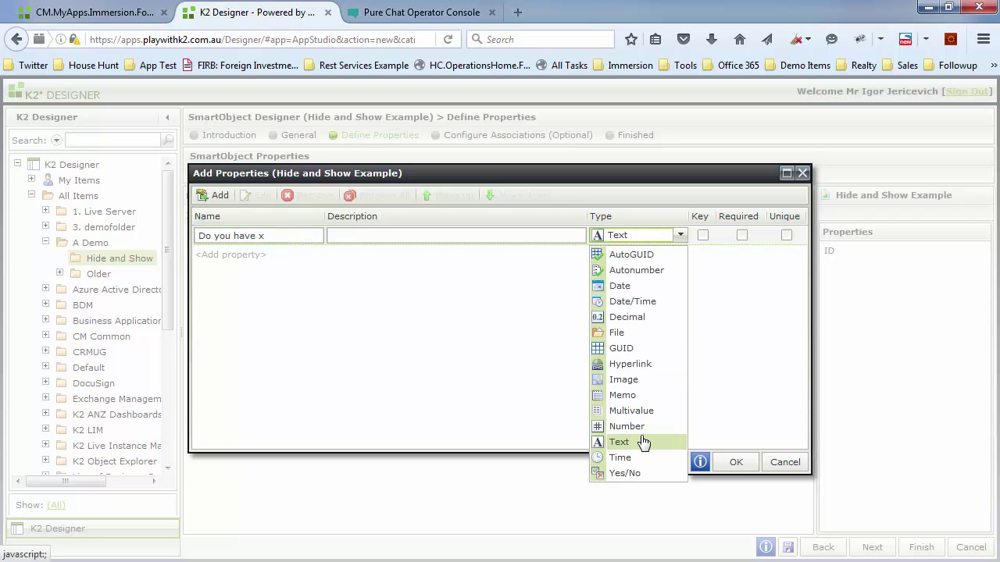
click(636, 473)
- Add text properties First Name, Last Name and Email
click(232, 256)
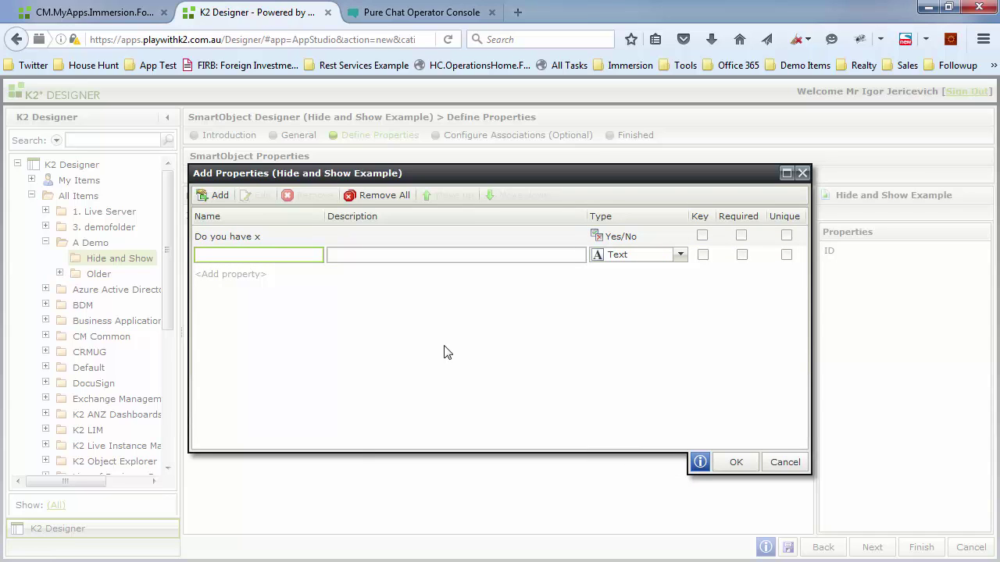
text(First Name)
key(Return)
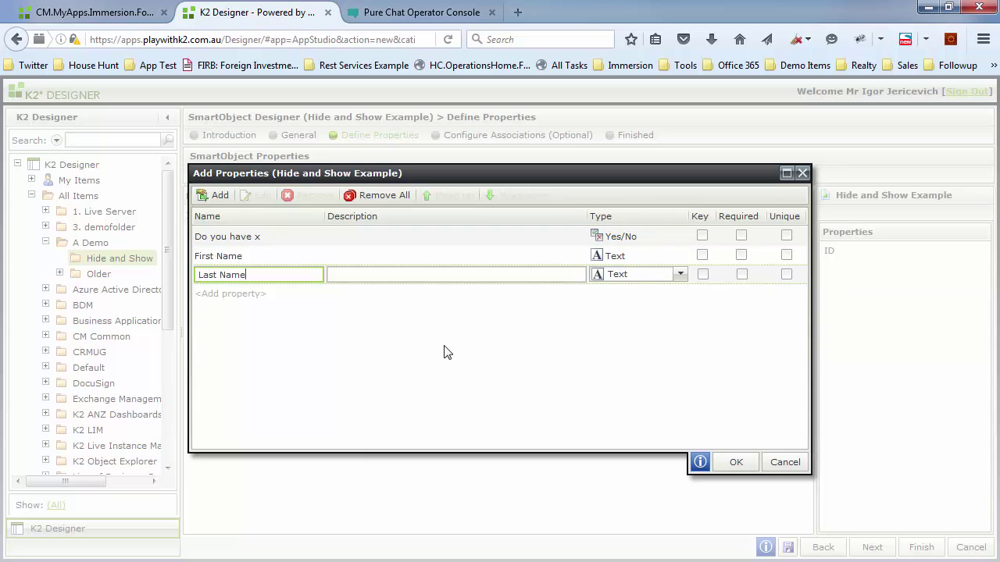
key(Return)
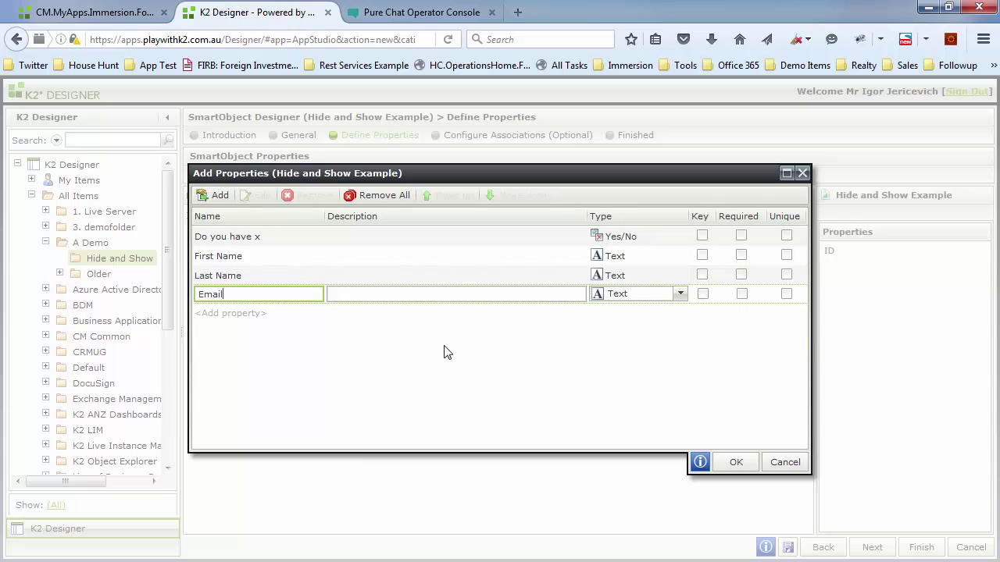
- Rename the Yes/No property to 'Do you have a partner' and confirm the properties
click(261, 236)
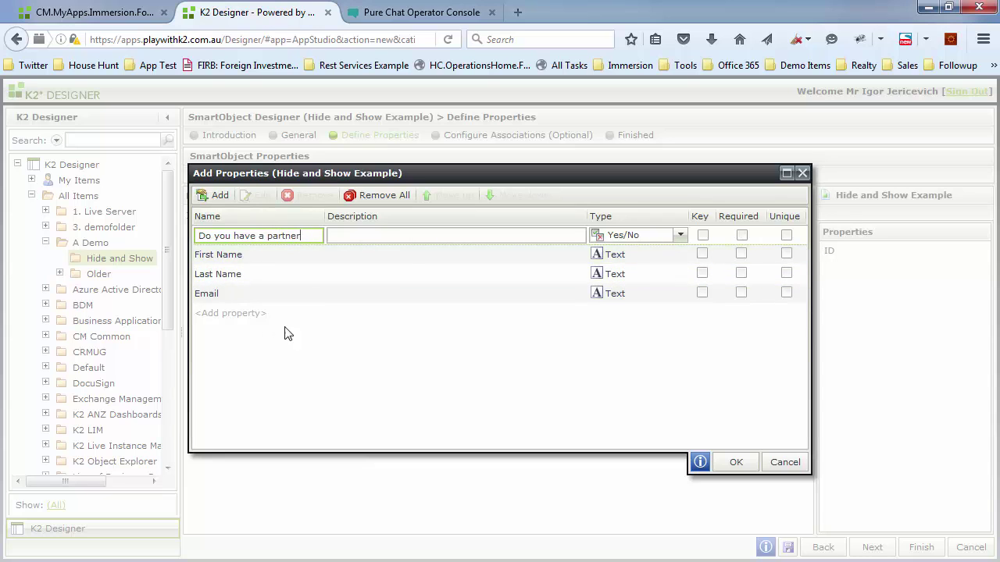
click(296, 278)
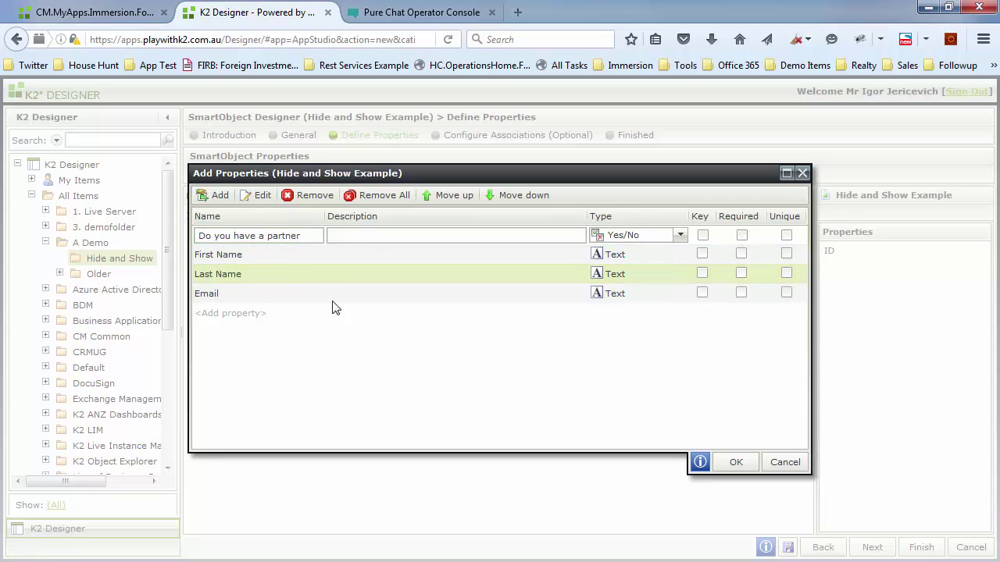
click(738, 462)
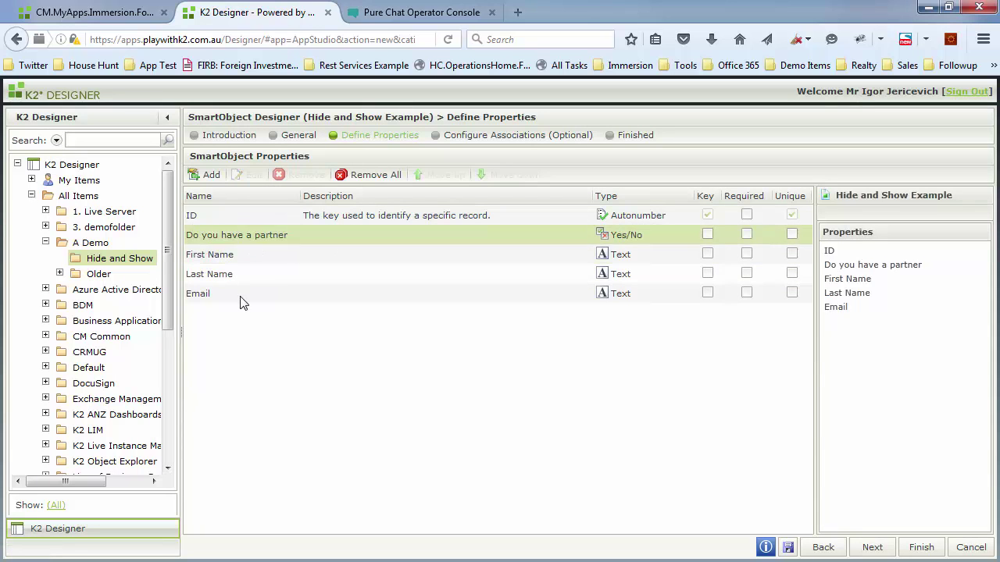
- Save the Hide and Show Example SmartObject and start a new view based on it
click(929, 551)
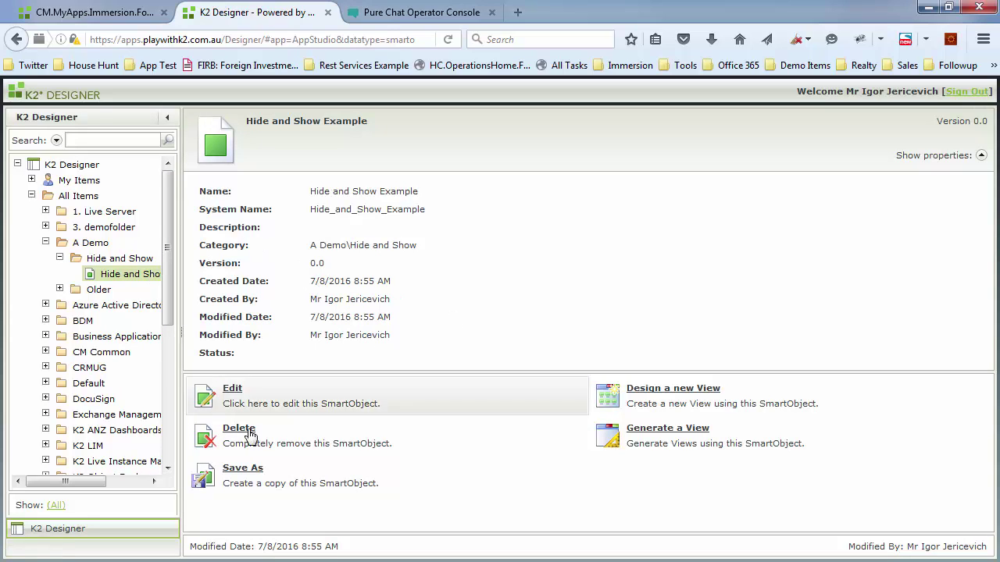
click(692, 397)
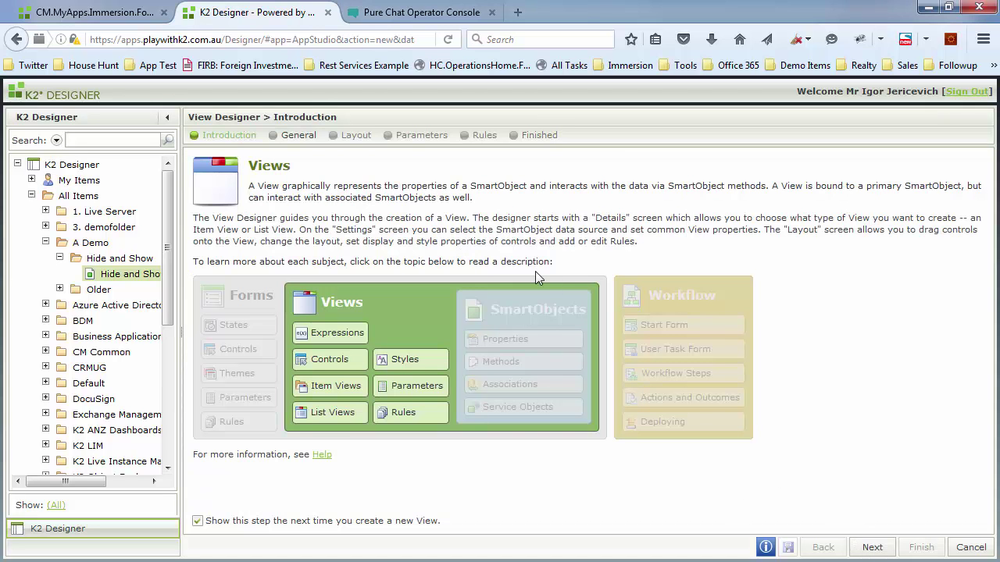
- Create item view 'Hid eand Show View' with all fields in 2 columns and a standard Save button
click(873, 547)
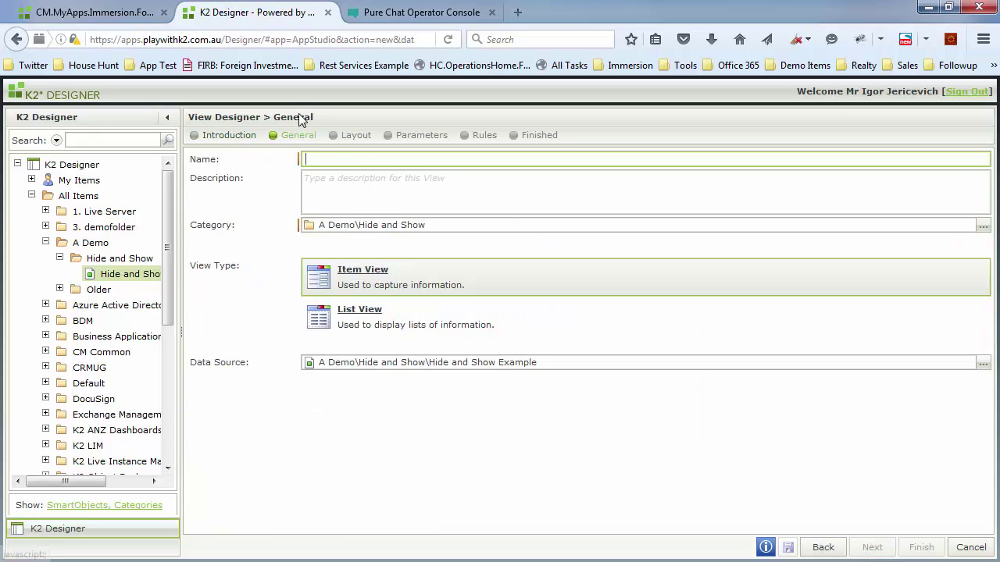
text(Hid eand Show View)
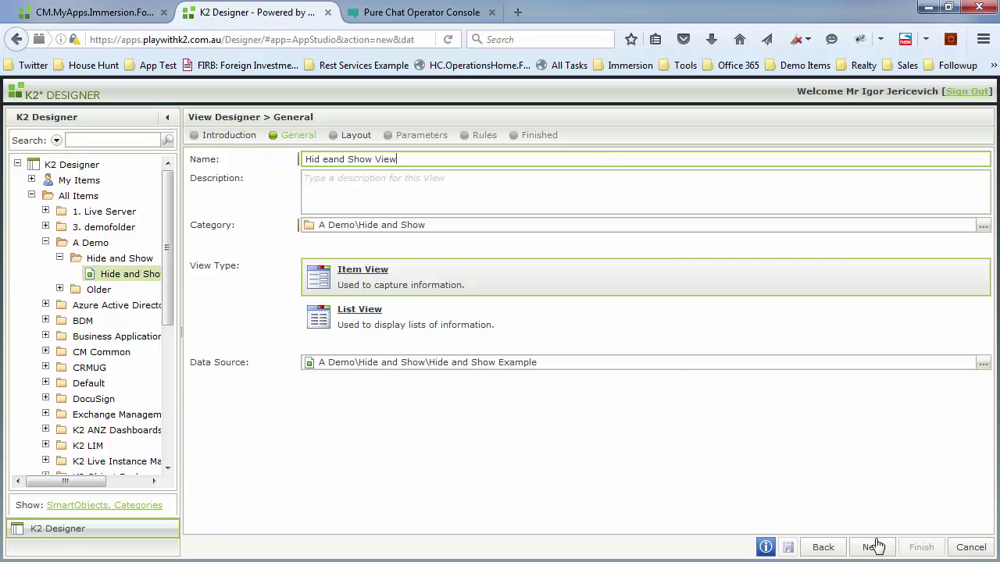
click(873, 547)
click(406, 345)
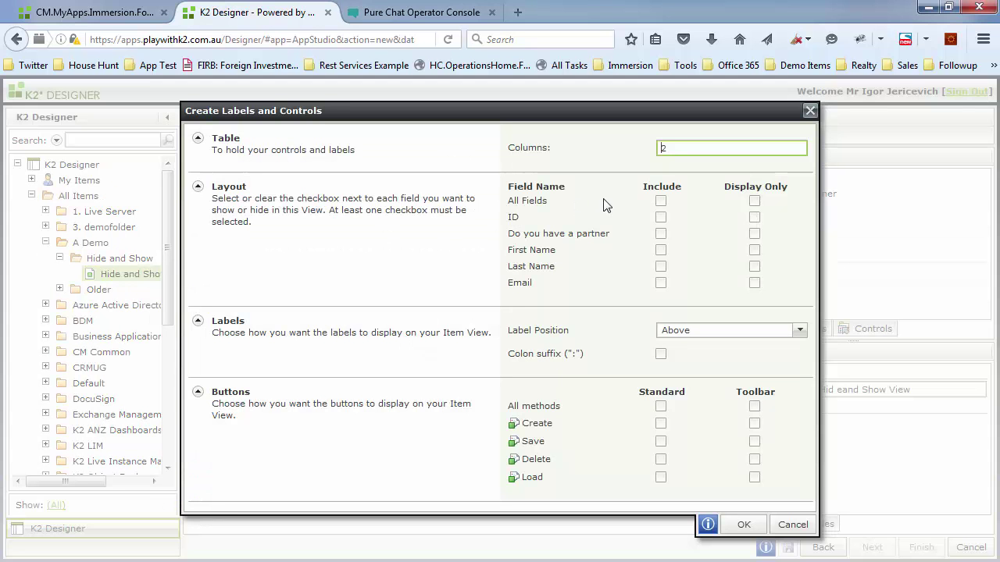
click(660, 201)
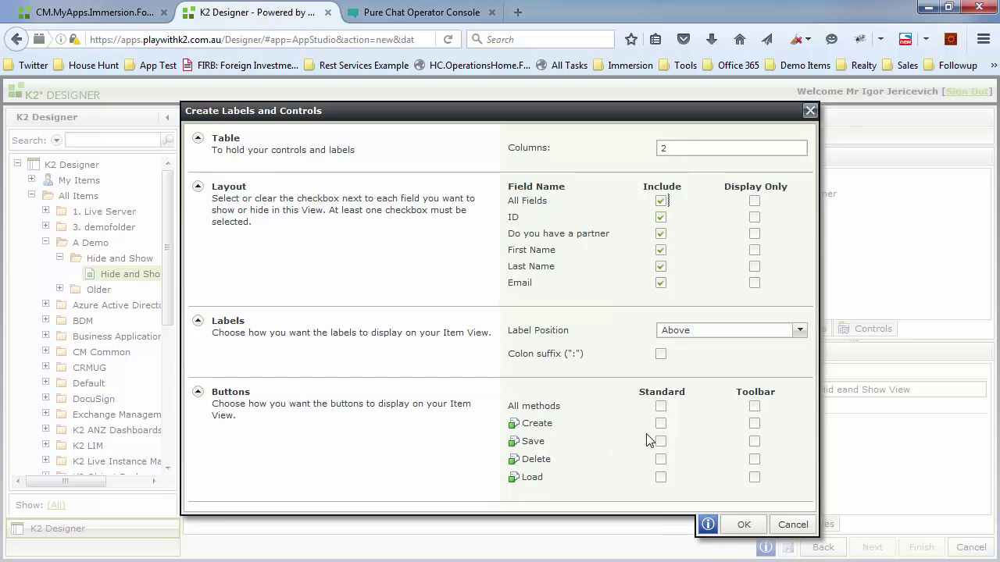
click(660, 442)
- Delete the ID field and move the partner checkbox and its label into the top-left cell
click(743, 524)
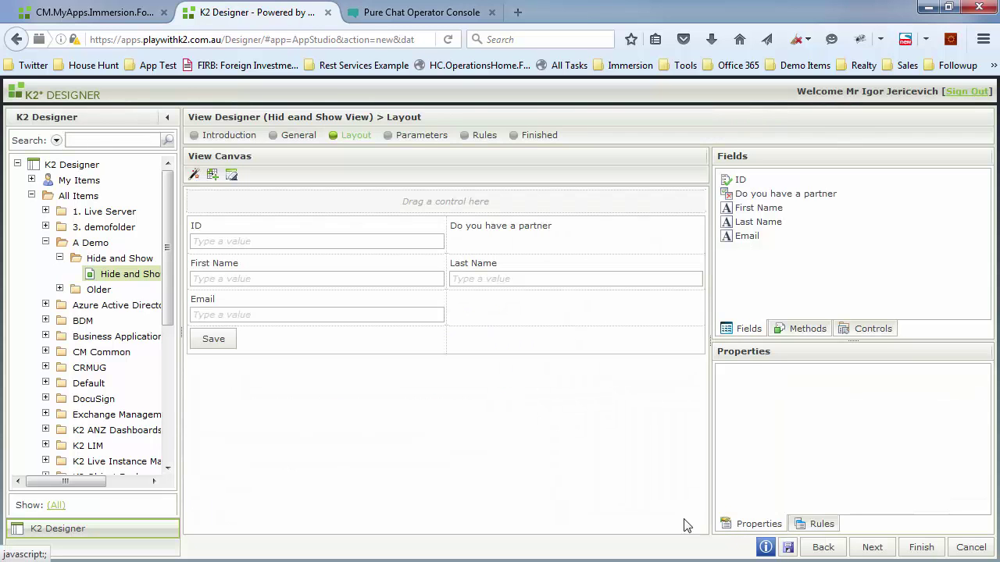
click(282, 237)
key(Delete)
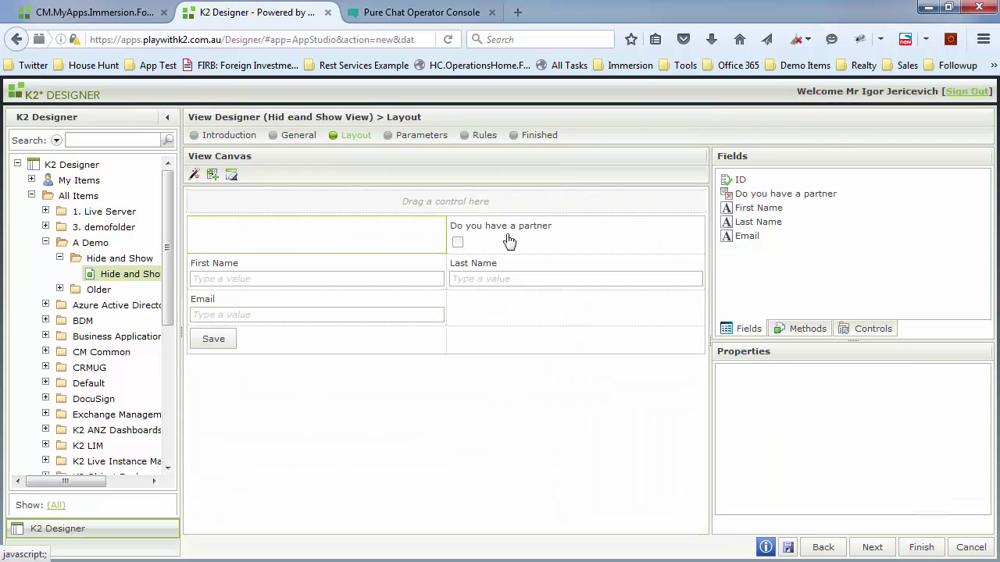
drag(457, 242, 331, 242)
drag(458, 244, 339, 234)
drag(508, 226, 347, 235)
- Insert an empty row above the First Name row
click(299, 244)
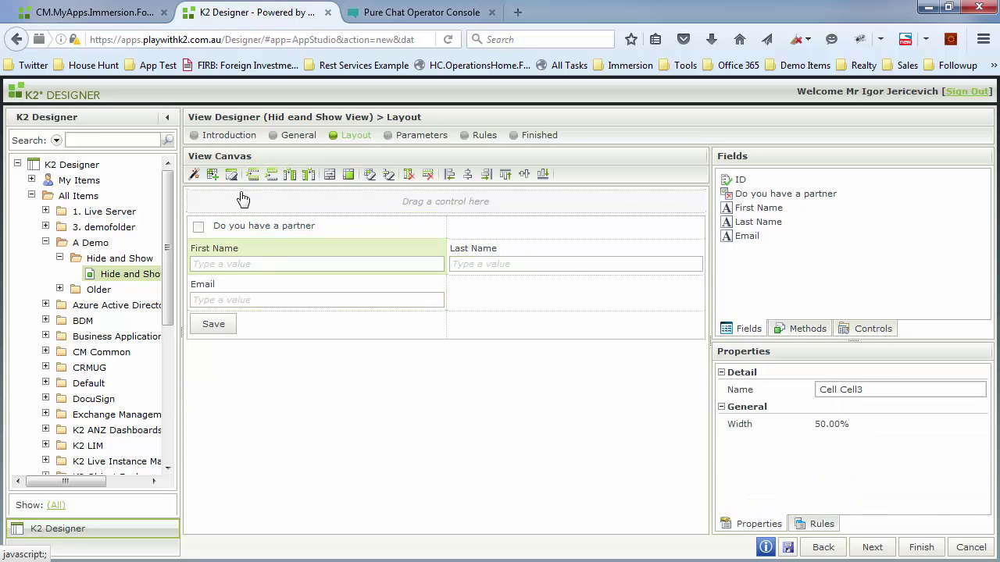
click(200, 229)
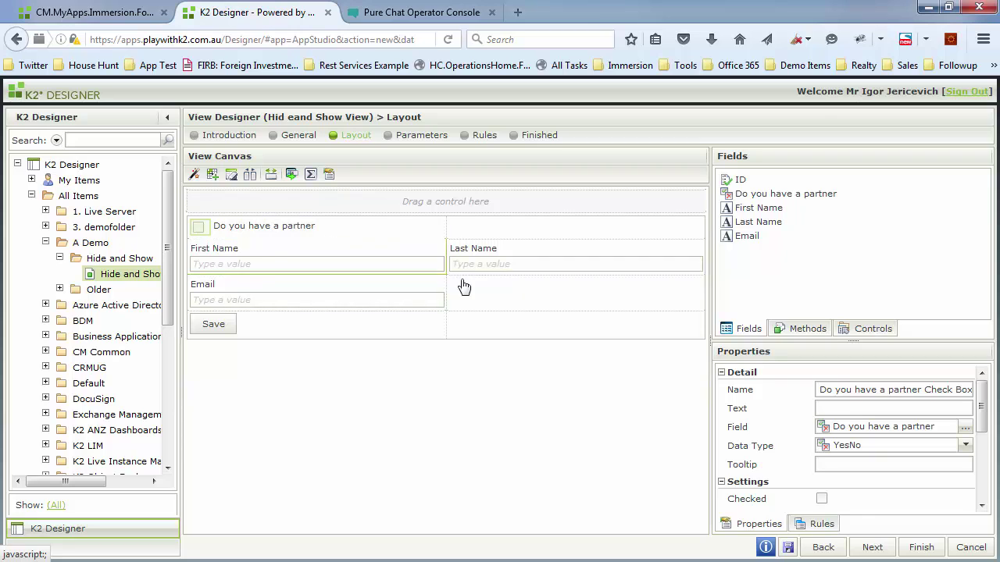
click(310, 252)
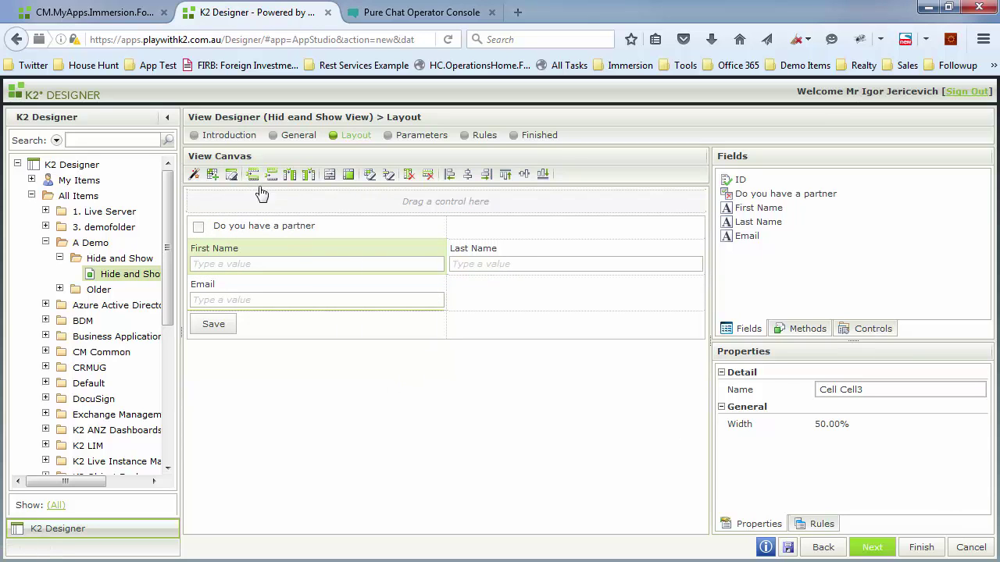
click(252, 175)
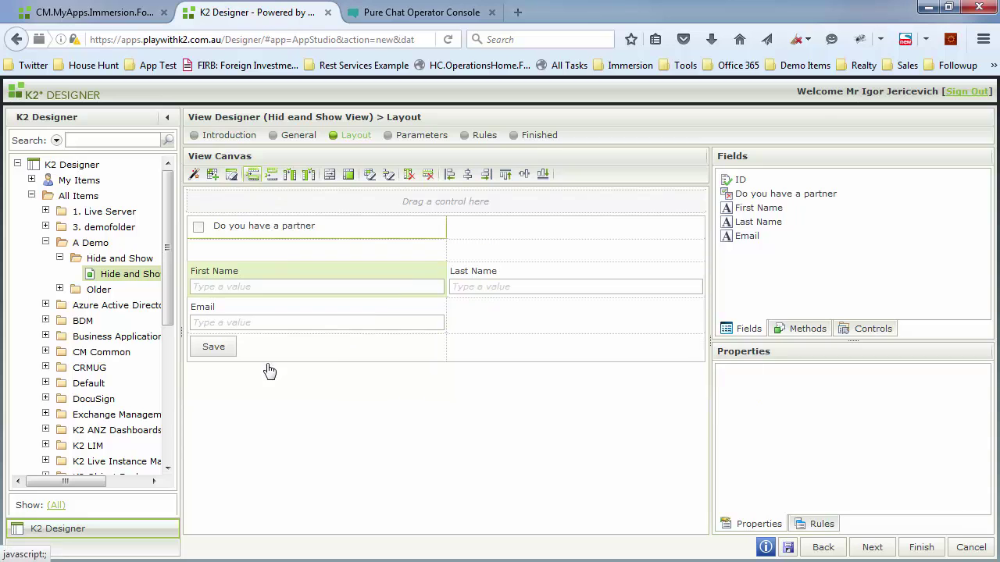
click(279, 250)
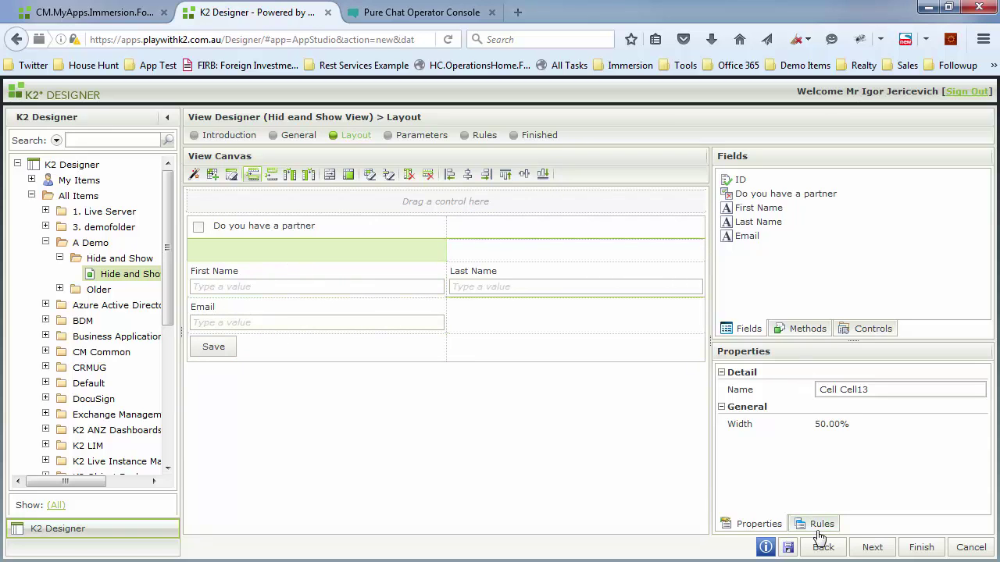
click(862, 331)
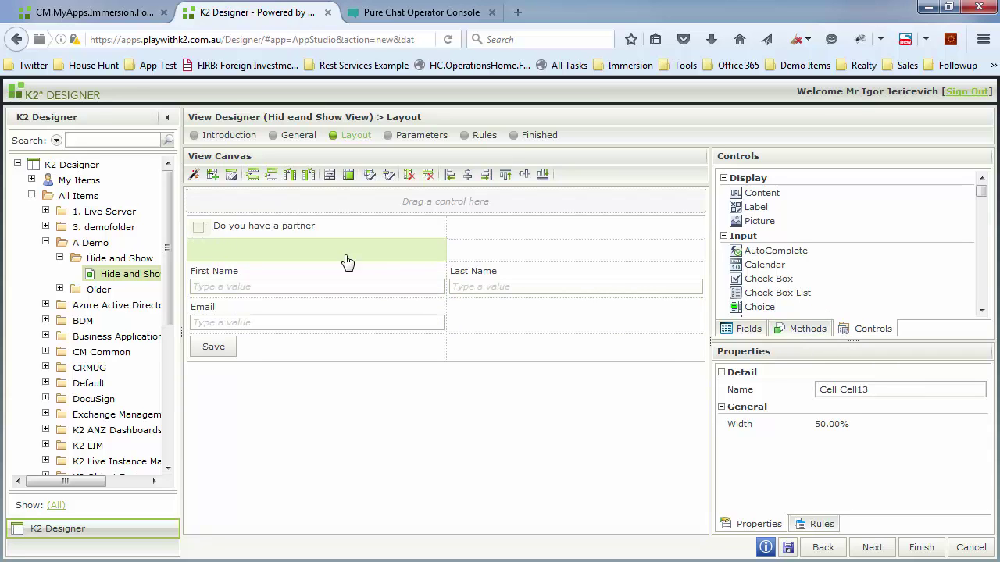
- Insert a 2-column, 2-row table into the empty row below the partner checkbox
scroll(823, 297, down, 3)
scroll(823, 297, down, 6)
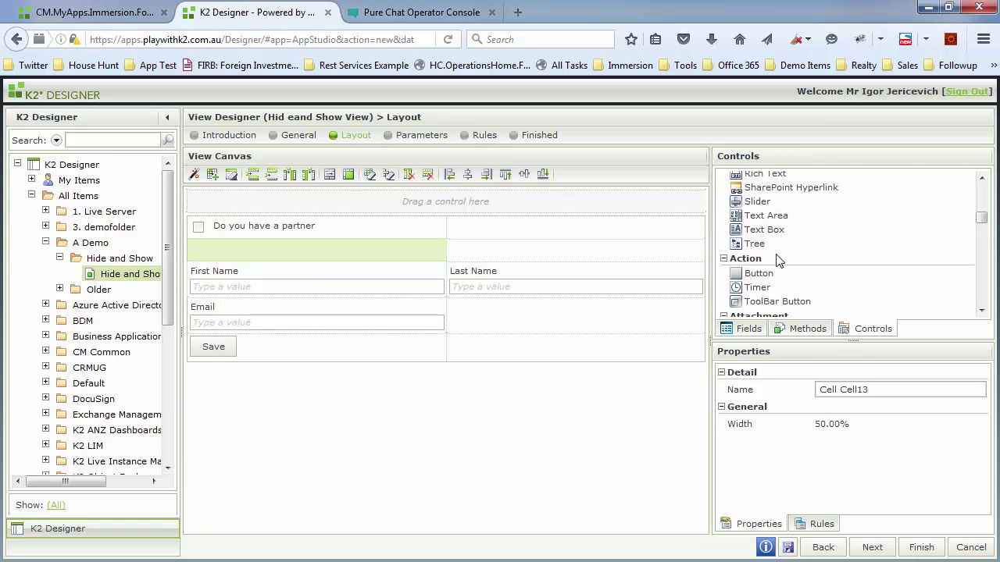
scroll(777, 261, down, 2)
scroll(777, 261, up, 3)
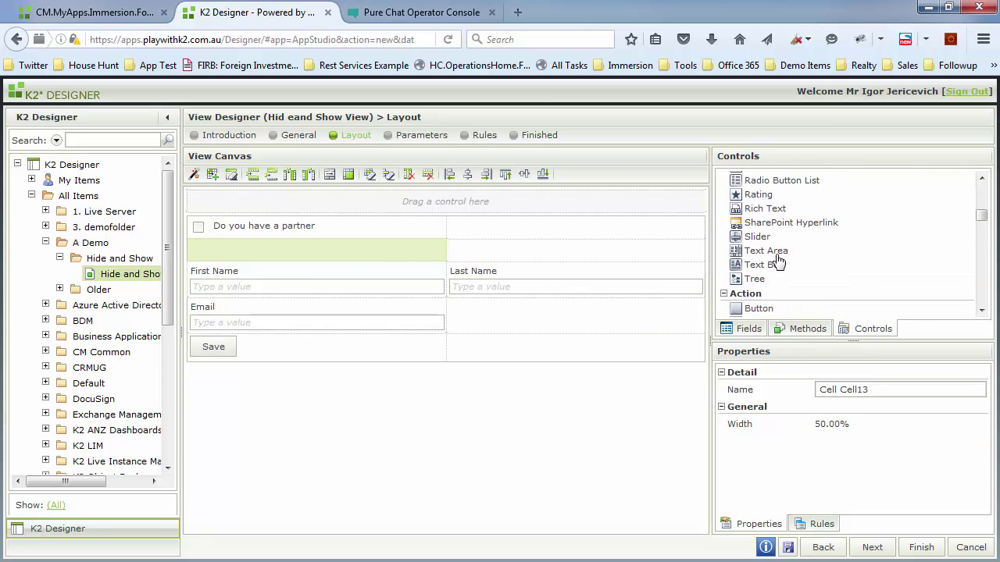
scroll(769, 224, up, 1)
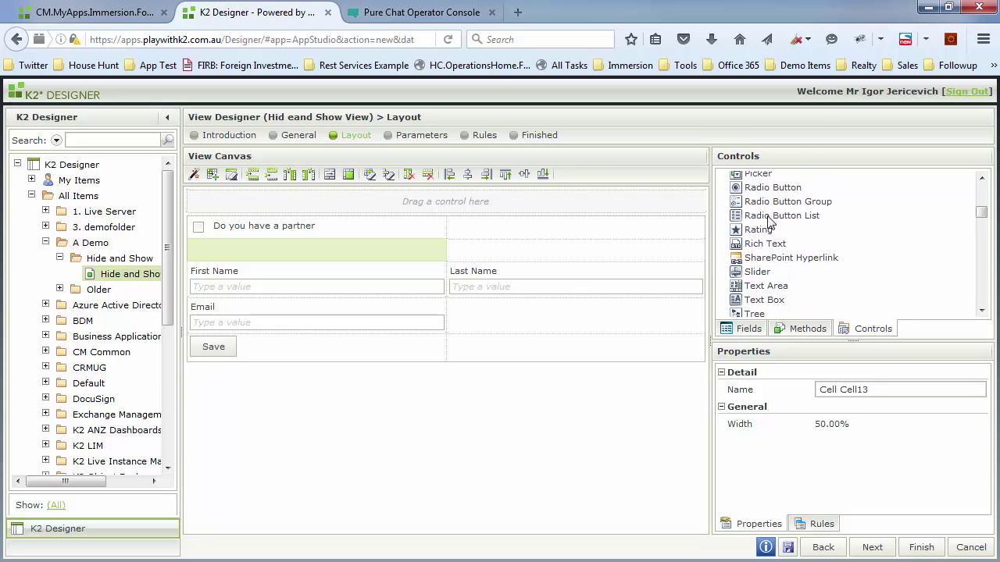
scroll(780, 263, down, 5)
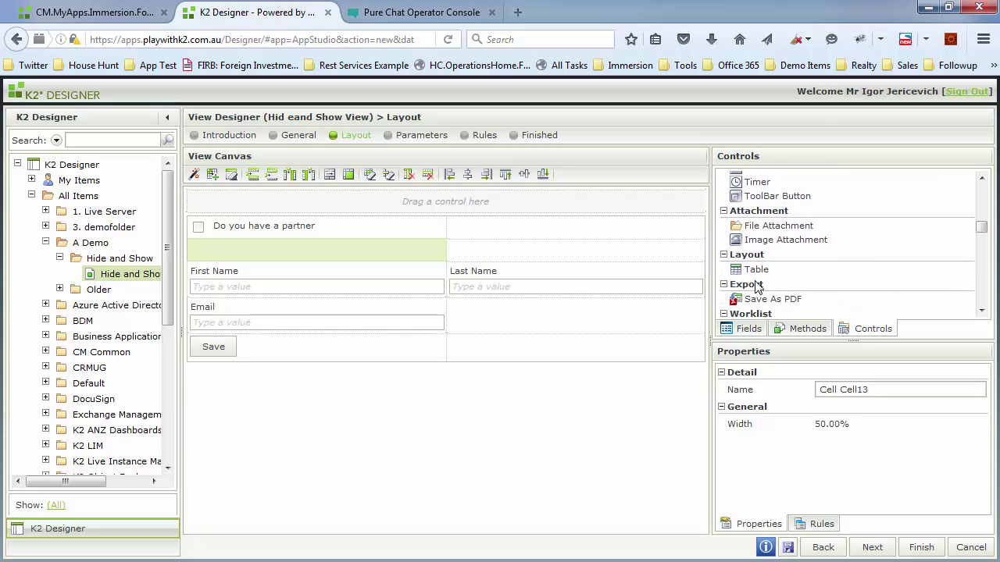
drag(756, 279, 226, 250)
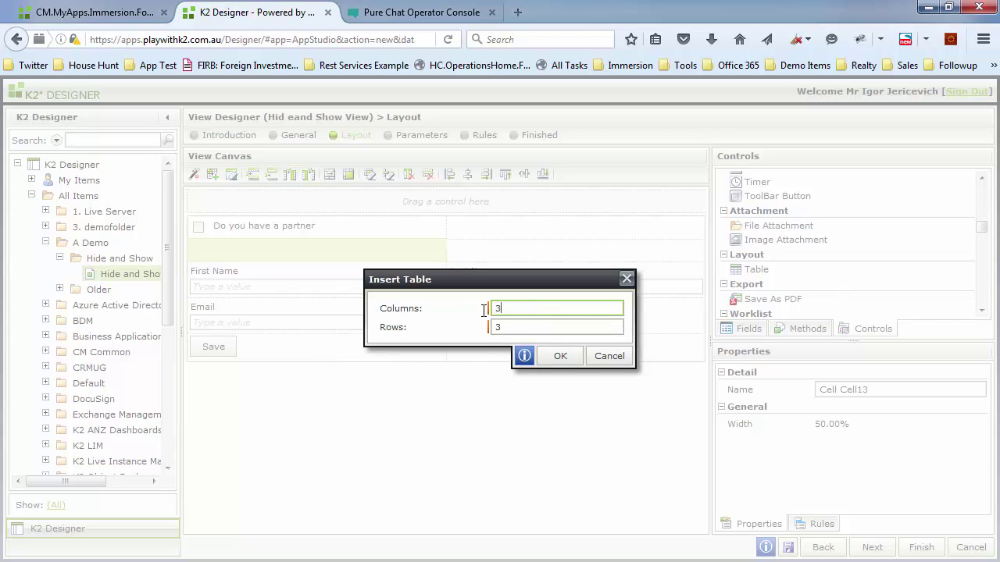
text(2)
click(523, 327)
key(BackSpace)
text(2)
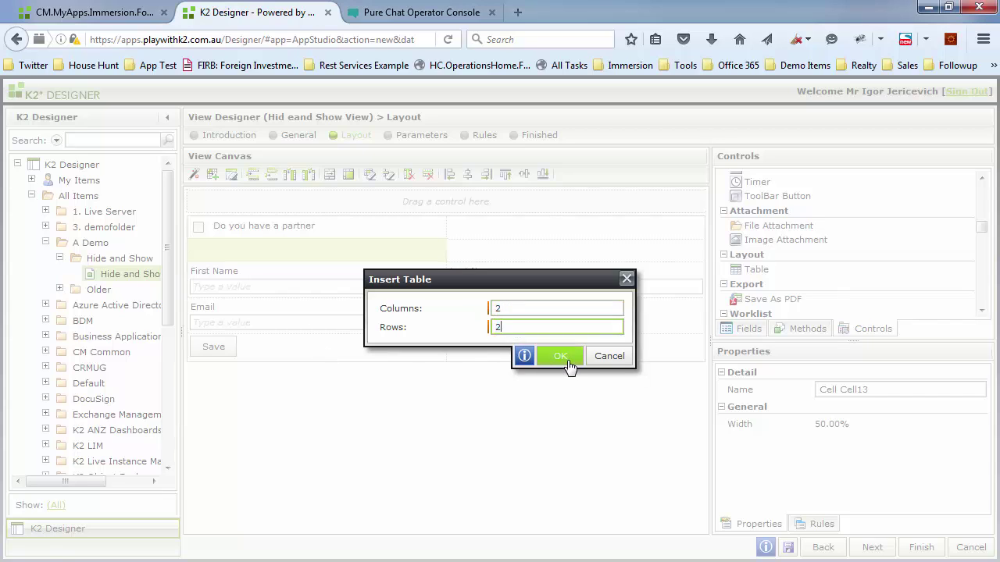
click(559, 356)
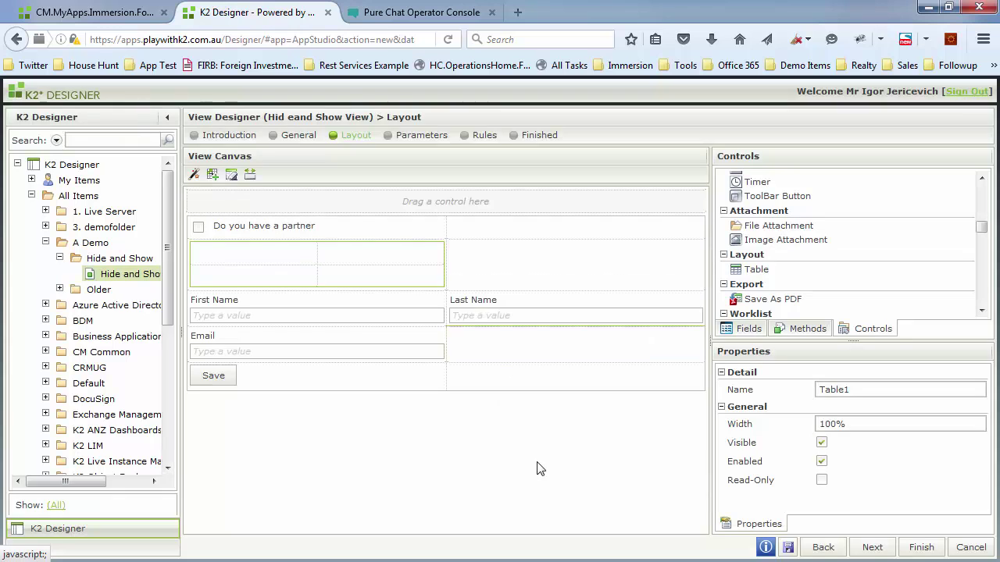
- Move the First Name, Last Name and Email fields into the table, merging Email across both columns
drag(210, 263, 211, 260)
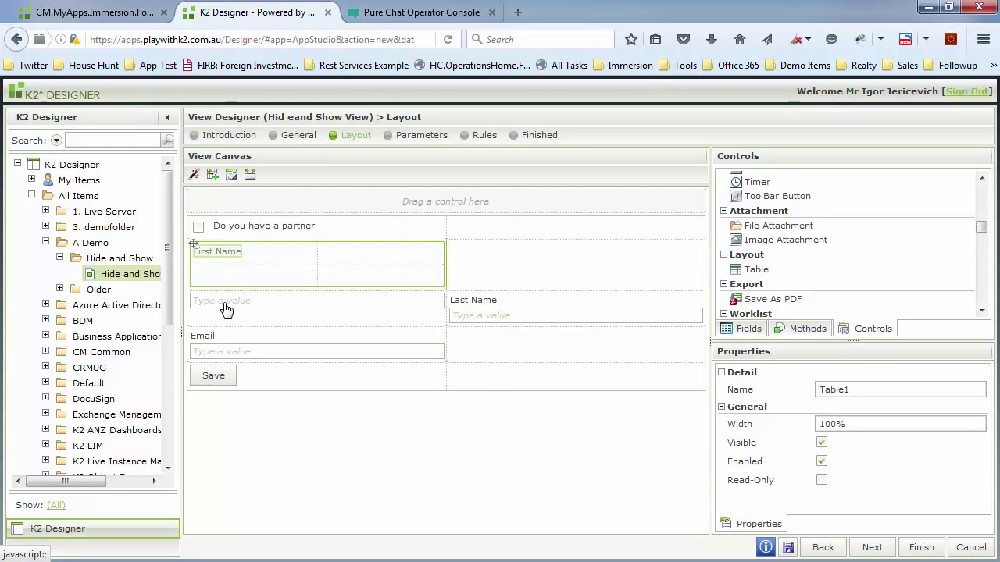
drag(228, 313, 212, 269)
drag(466, 312, 368, 263)
drag(204, 335, 209, 288)
drag(259, 330, 273, 305)
click(285, 293)
click(329, 178)
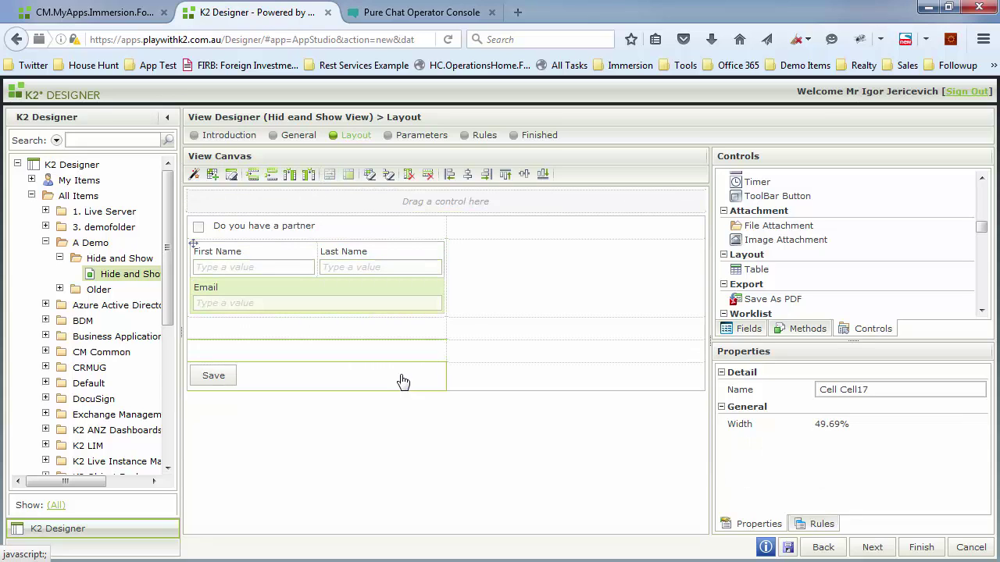
- Rename the nested table to 'Table Partner' and turn off its Visible property
click(565, 290)
click(399, 235)
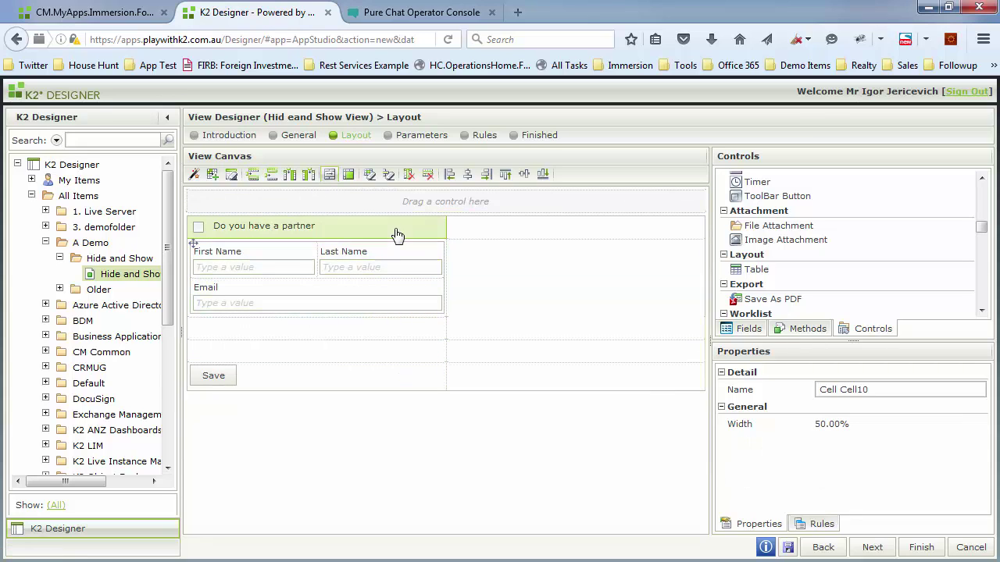
click(317, 245)
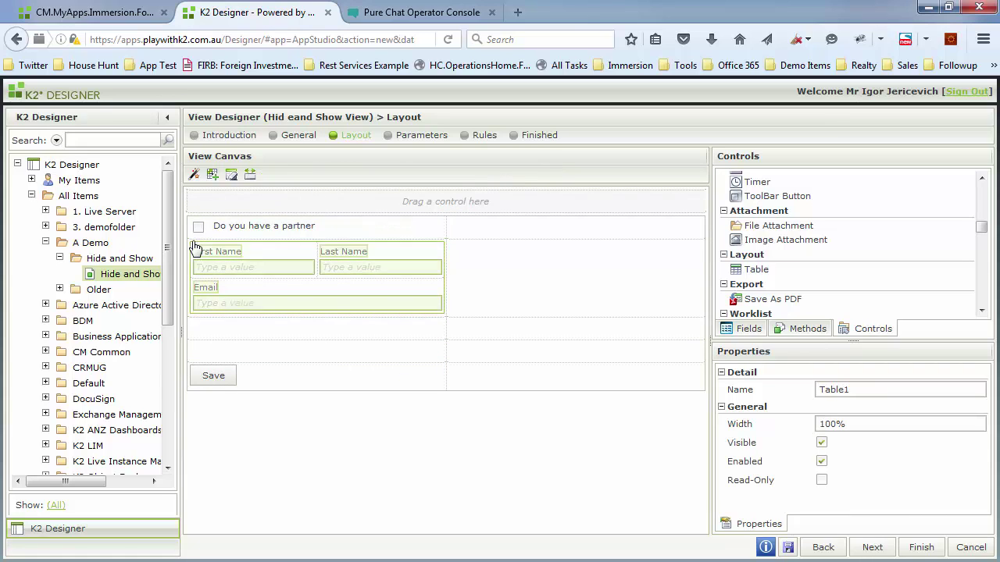
click(873, 389)
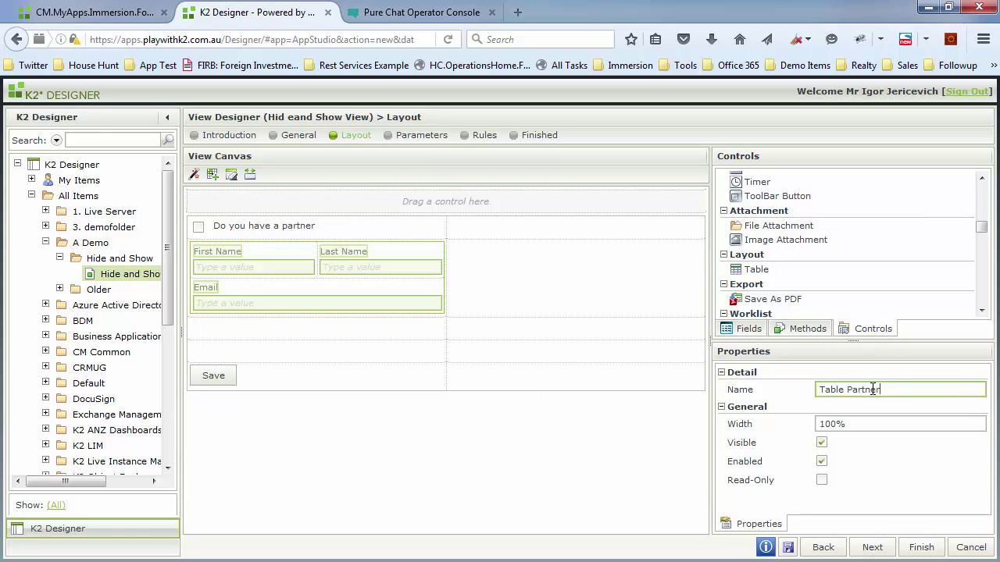
click(822, 442)
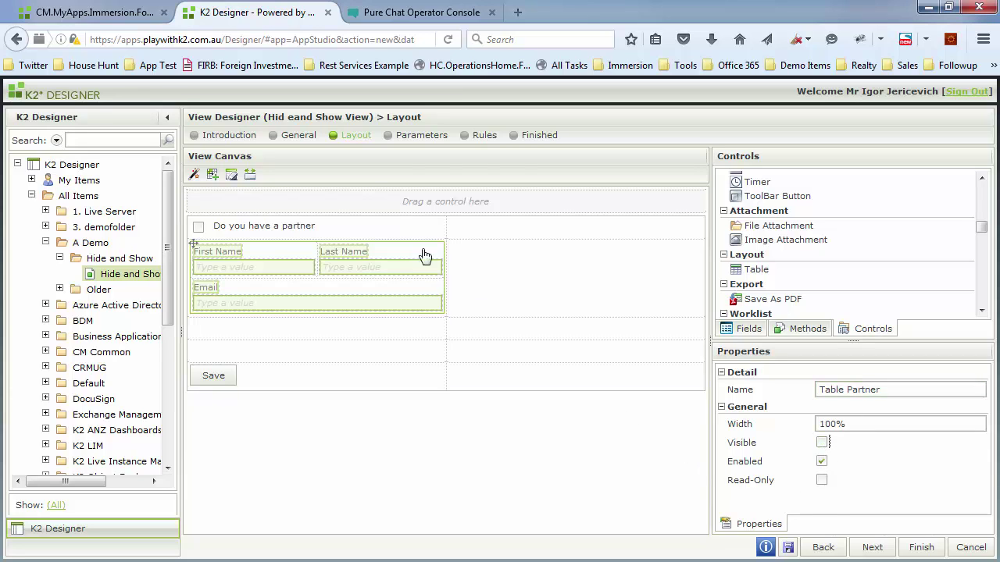
click(466, 278)
click(203, 231)
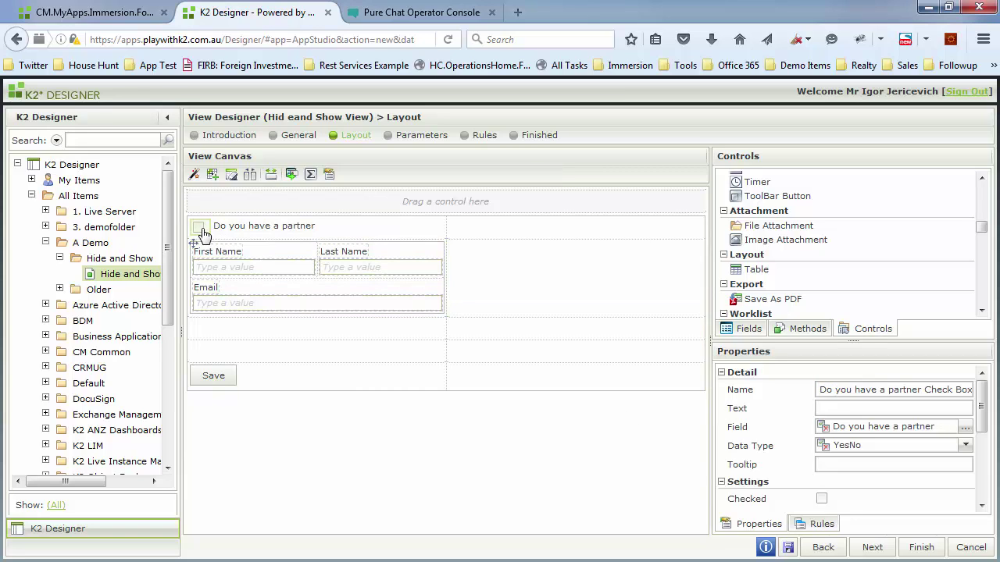
click(822, 524)
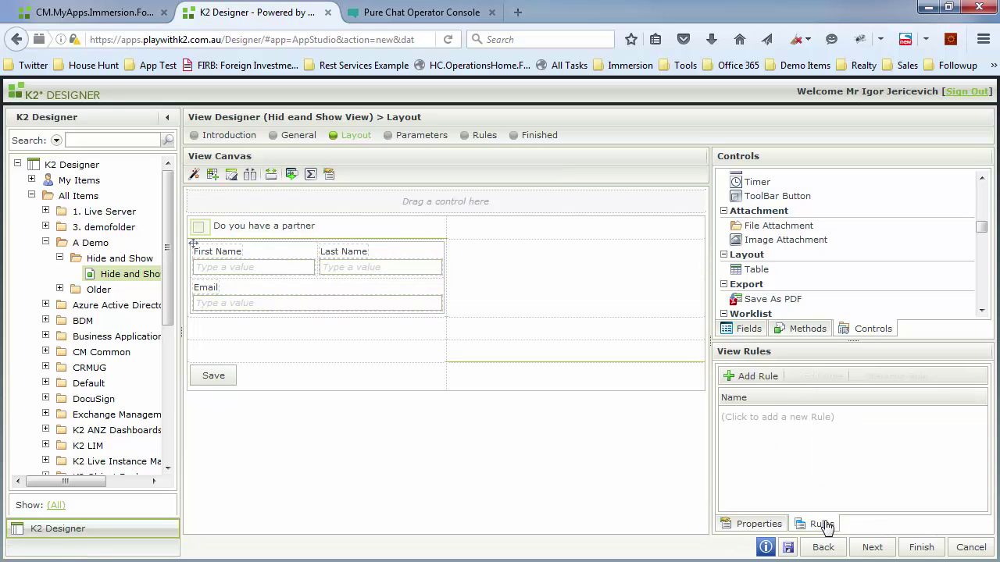
- Start a rule on the partner checkbox's Changed event with a 'Set a control's properties' action
click(789, 421)
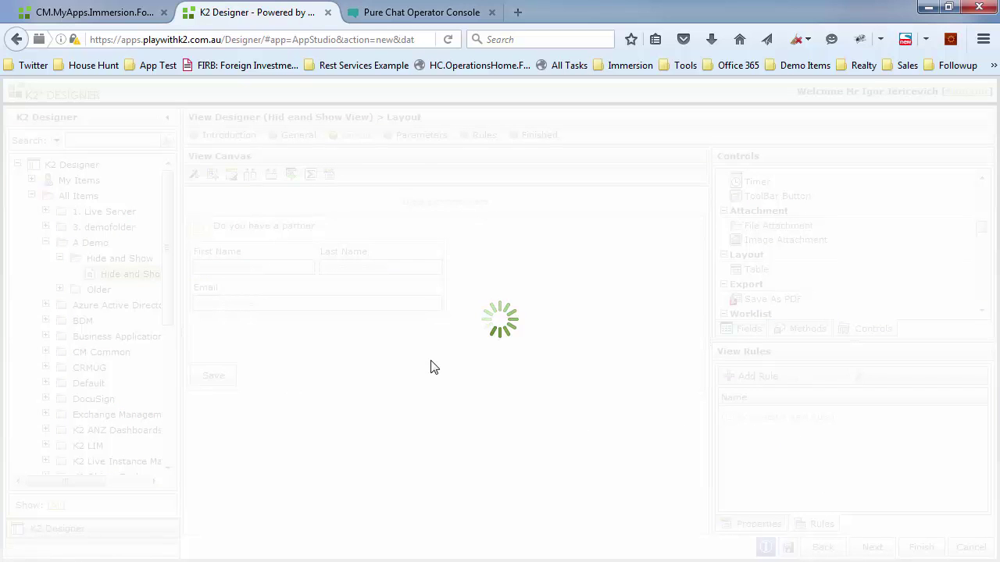
click(547, 200)
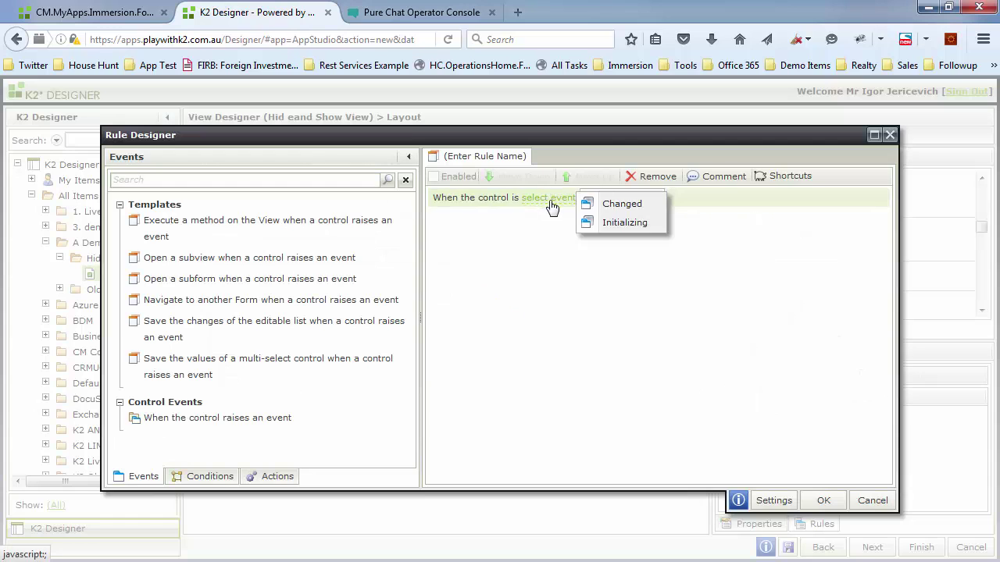
click(602, 204)
click(278, 476)
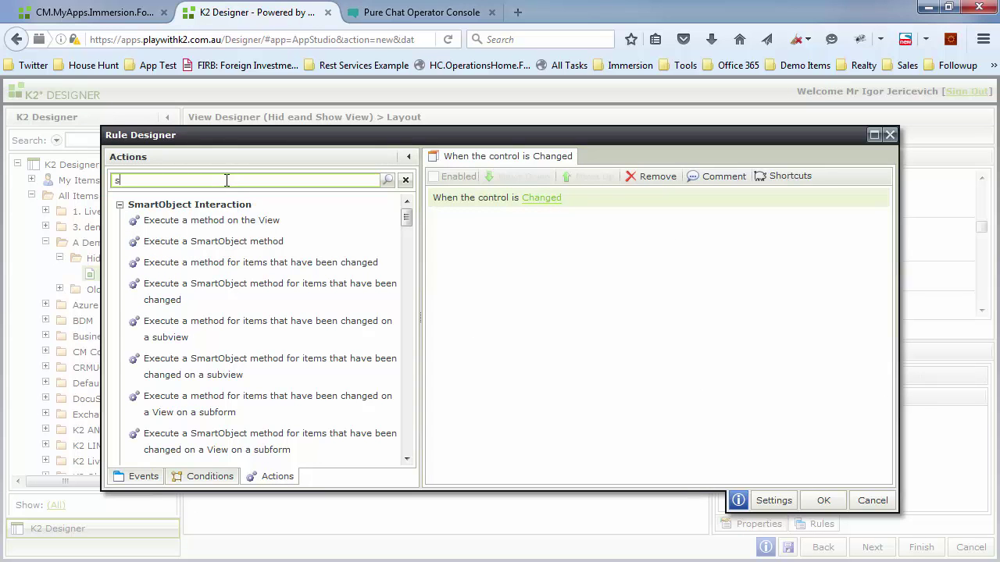
text(et)
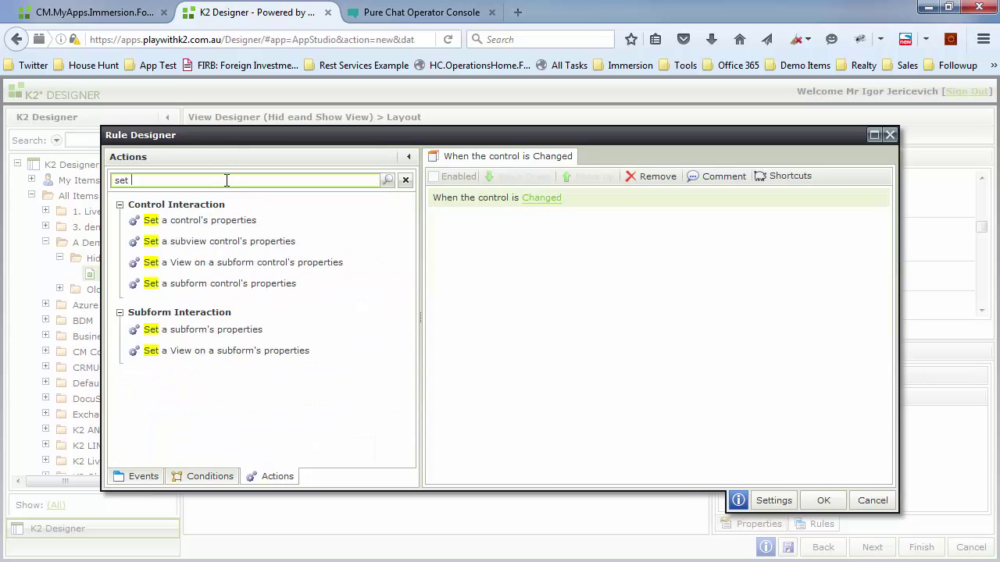
double_click(234, 223)
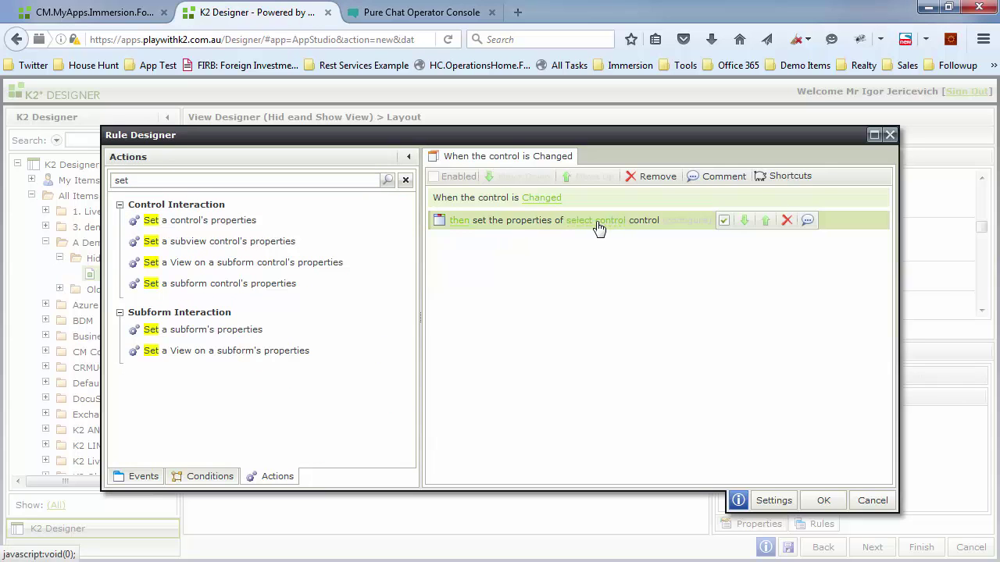
- Map Table Partner's Visible property to the partner checkbox value and save the rule
click(597, 222)
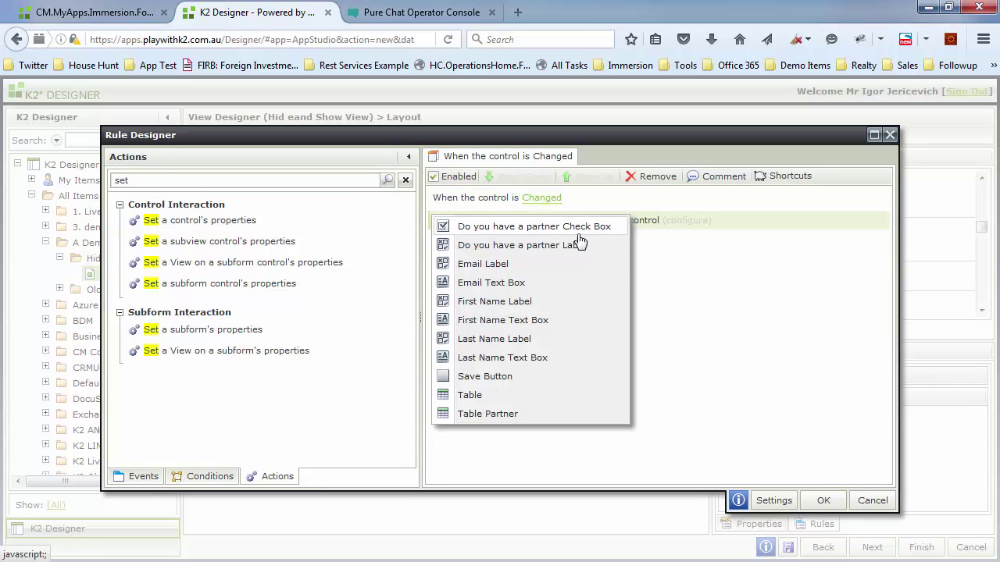
click(493, 413)
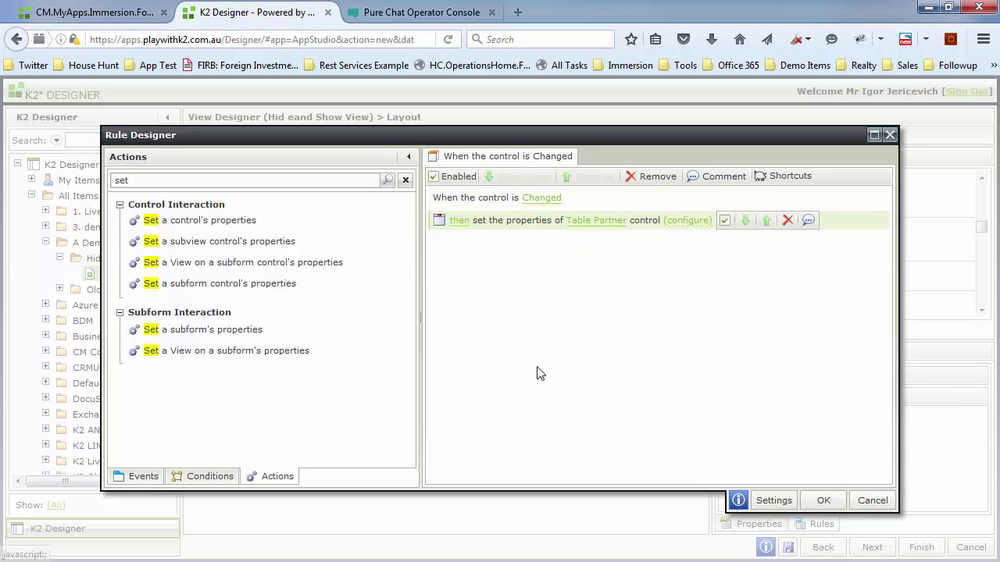
click(684, 221)
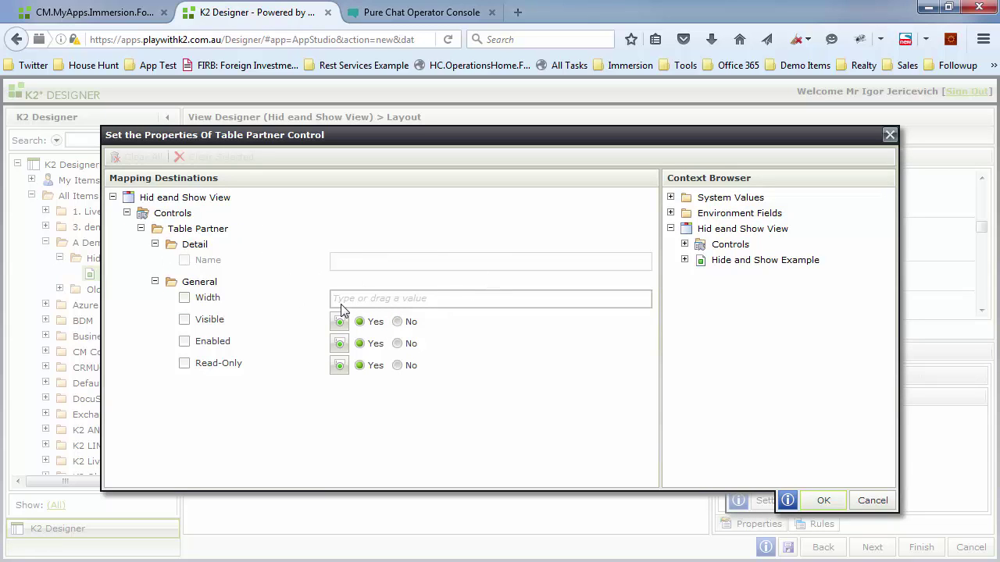
click(685, 244)
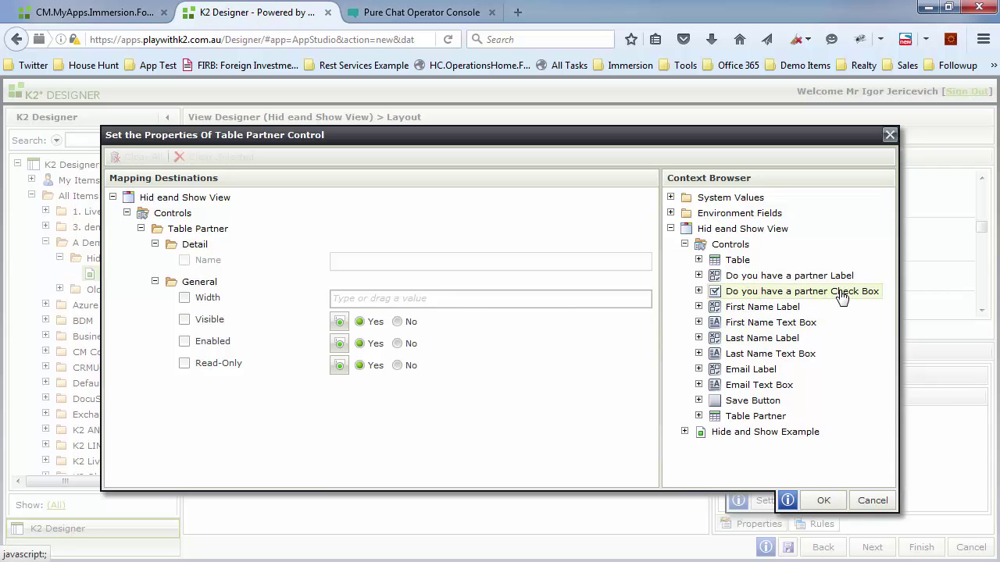
drag(827, 297, 342, 323)
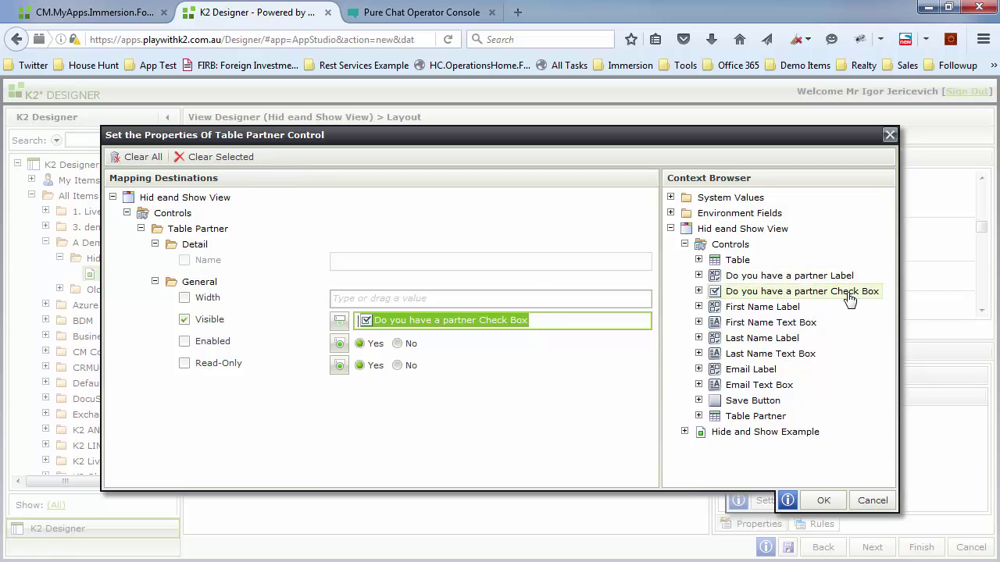
click(822, 505)
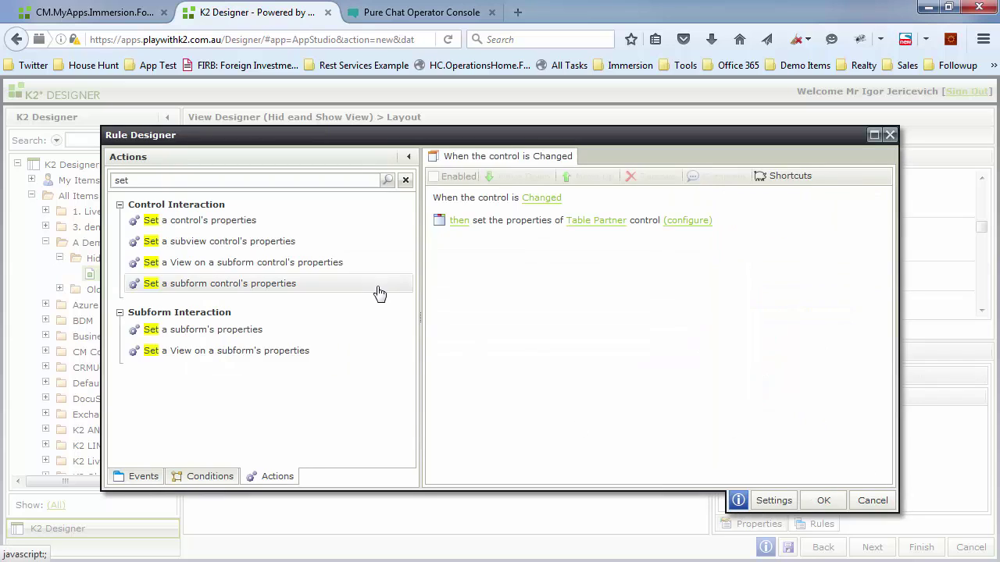
click(826, 506)
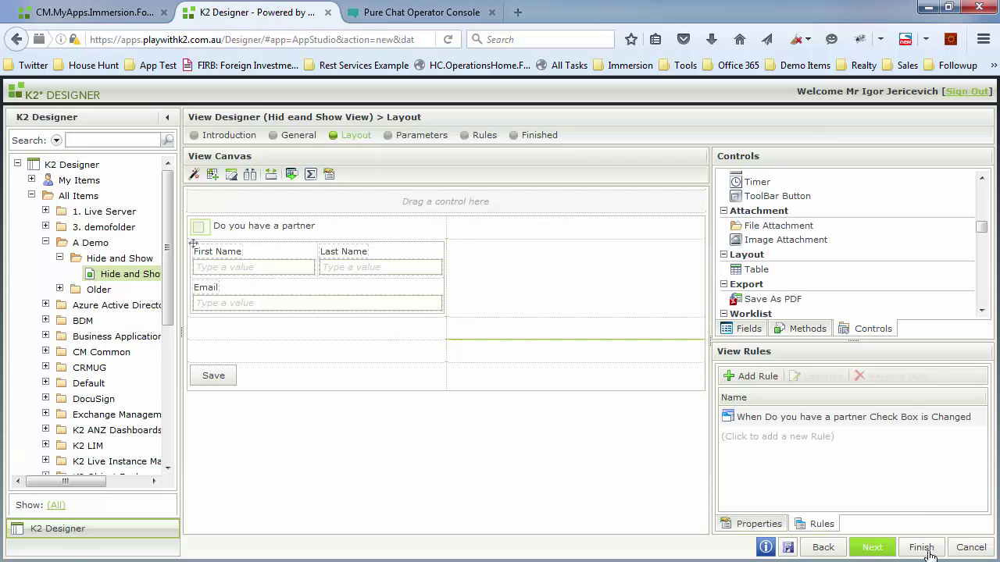
- Finish the view, generate 'Hid eand Show View Form' from it, and launch its runtime page
click(921, 547)
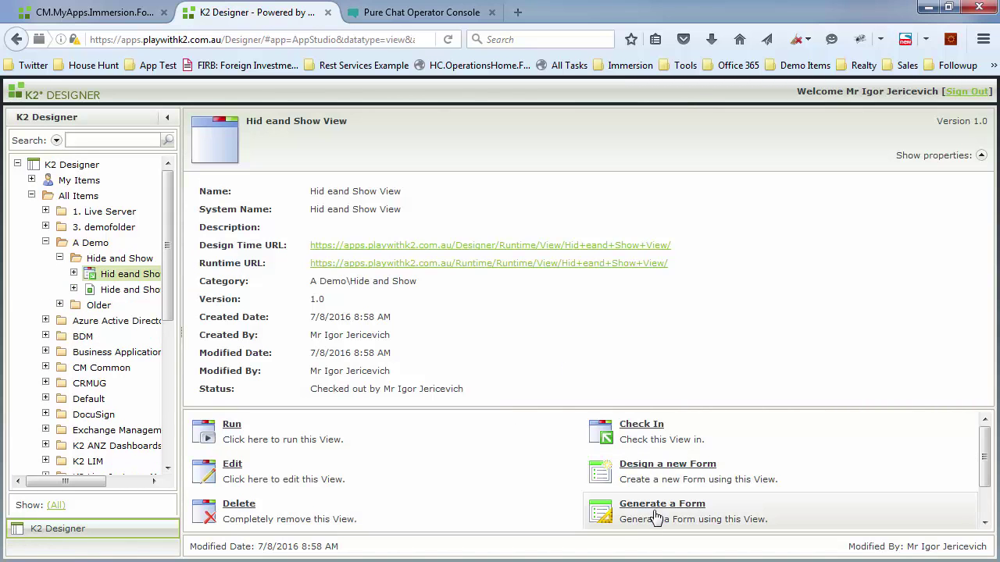
click(656, 516)
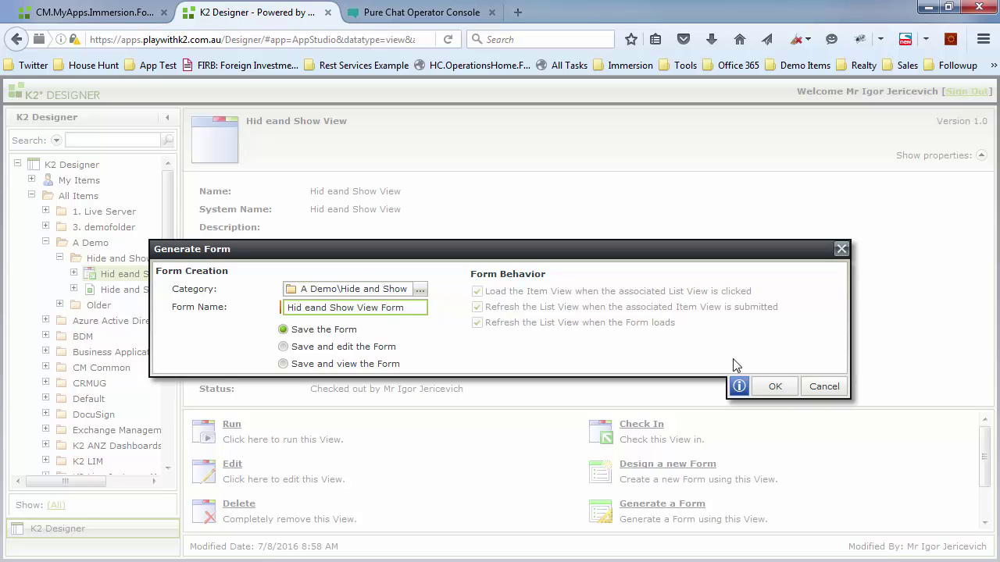
click(781, 385)
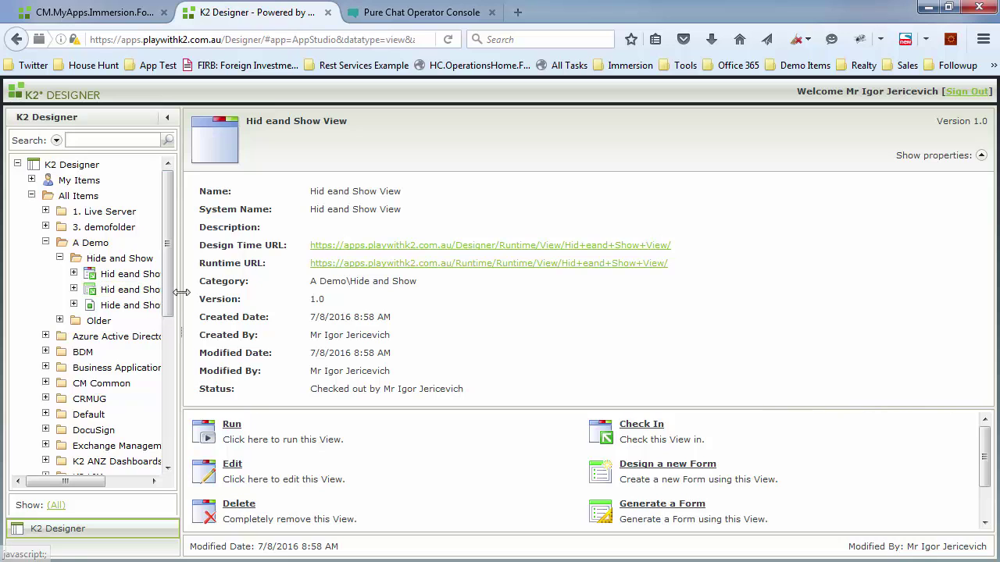
drag(181, 293, 283, 305)
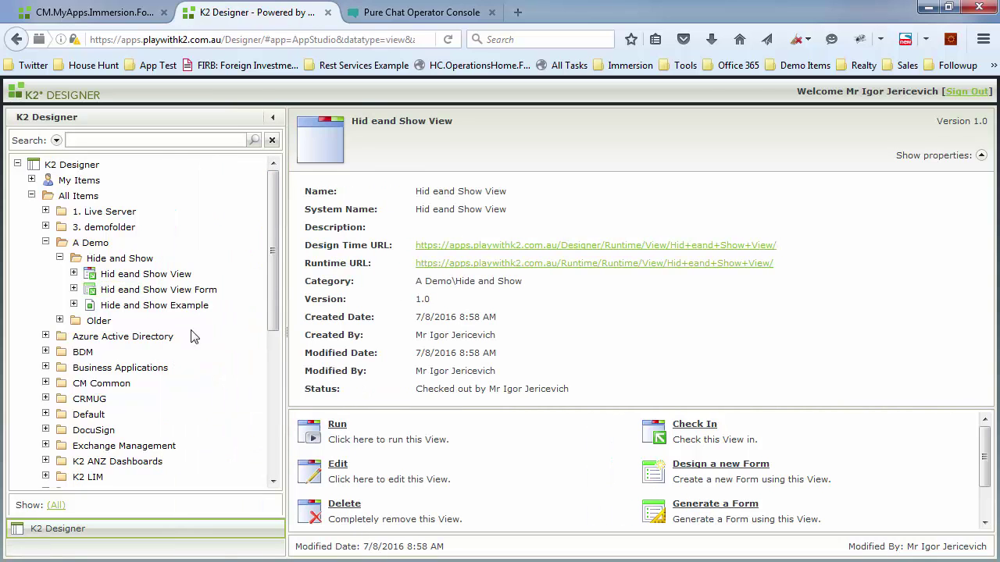
click(183, 290)
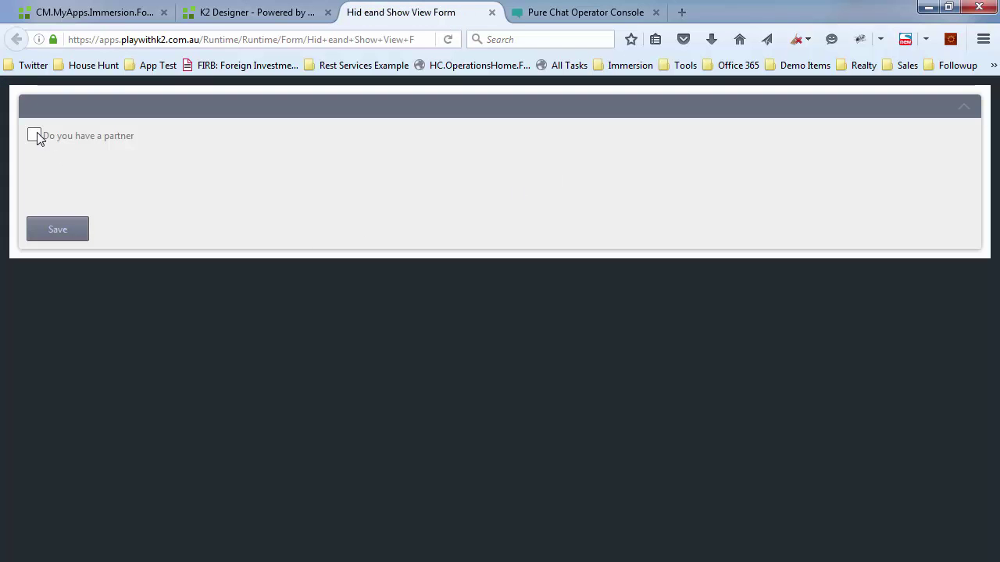
- Toggle 'Do you have a partner' repeatedly to check First Name, Last Name and Email show and hide
click(35, 135)
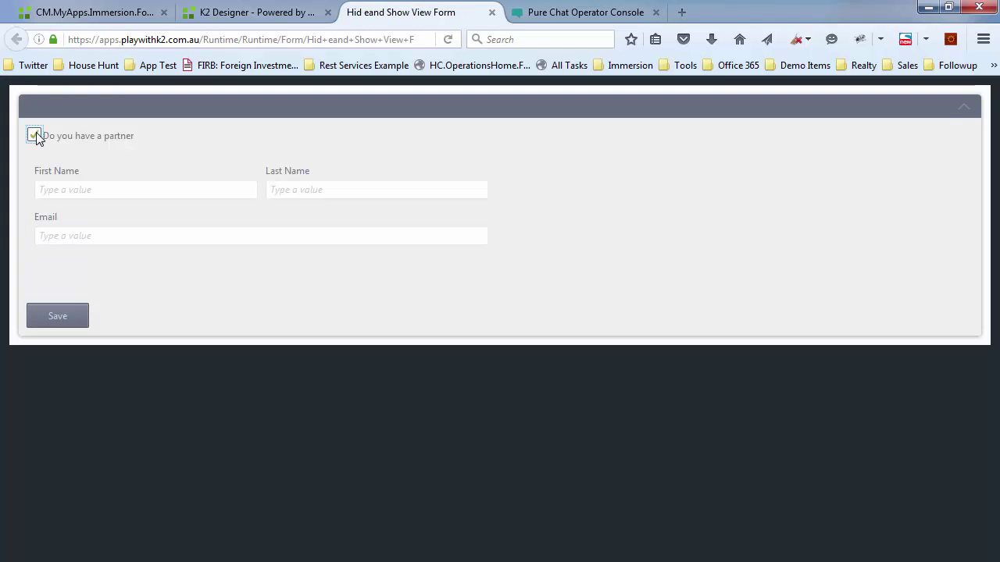
click(35, 136)
click(34, 136)
click(35, 136)
click(34, 136)
click(35, 136)
click(35, 136)
click(34, 136)
click(258, 13)
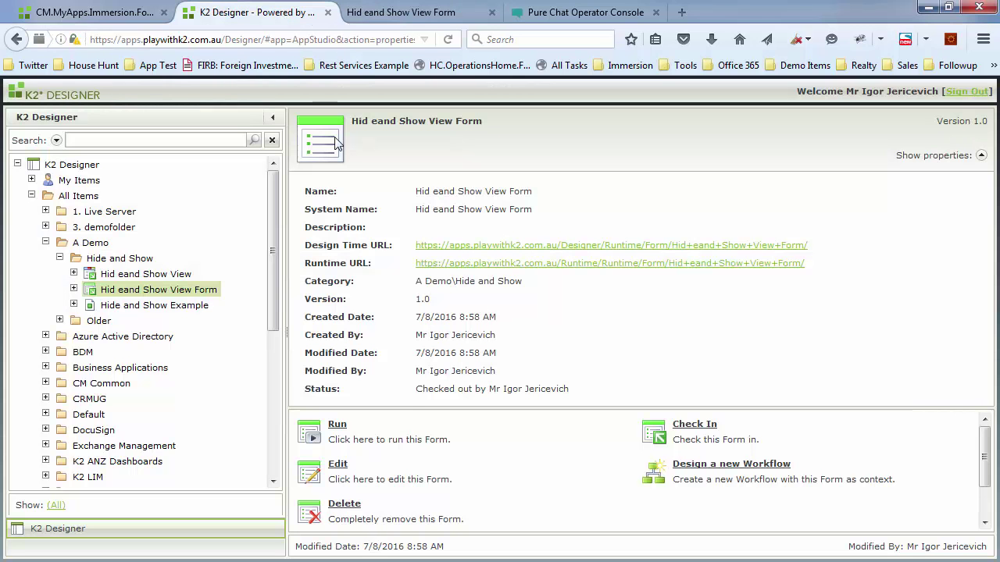
- Open the Hid eand Show View for editing and delete its two empty rows
click(167, 274)
click(361, 479)
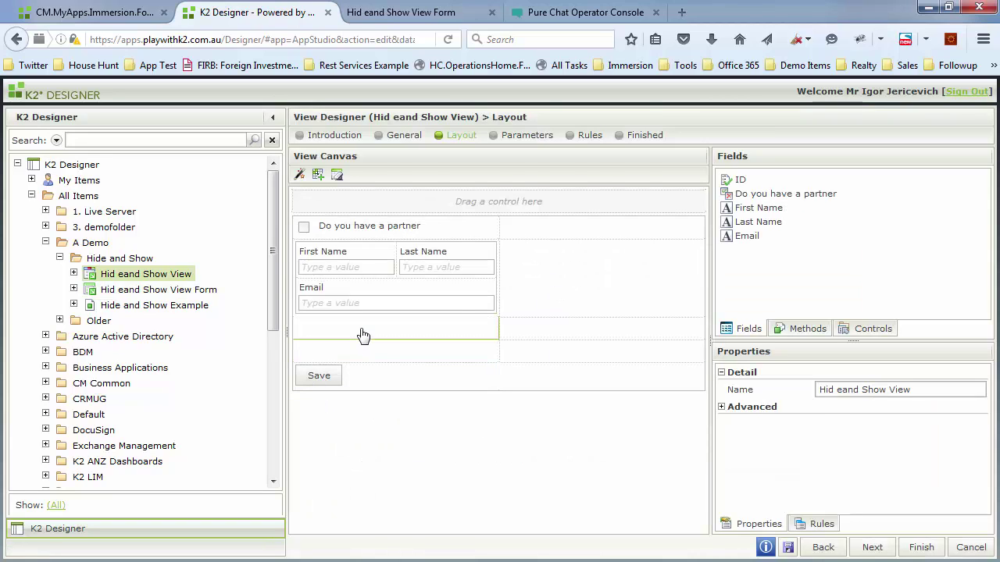
click(361, 332)
click(531, 179)
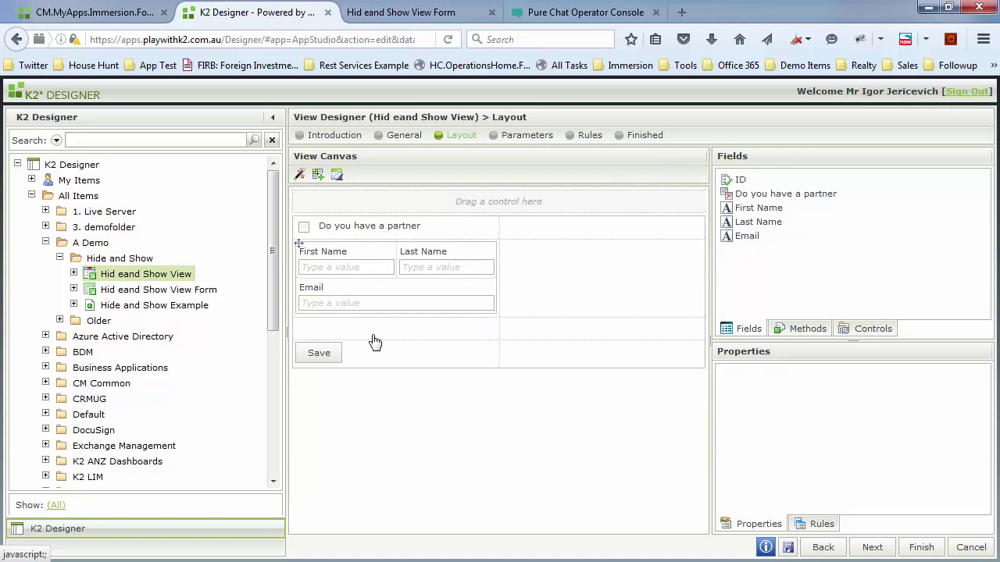
click(373, 335)
click(535, 179)
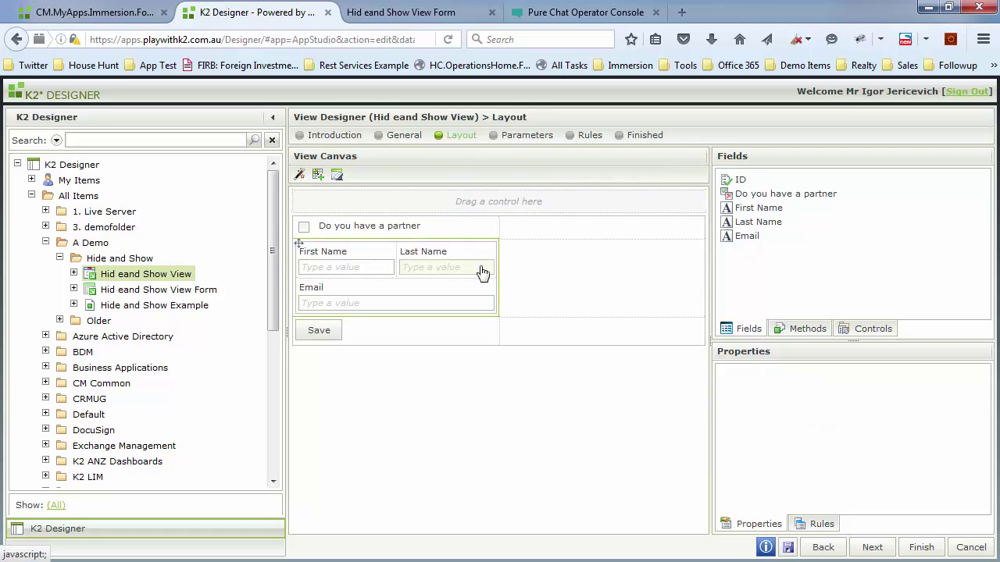
- Remove the empty right column so name and email span the full width, then select Save
click(473, 262)
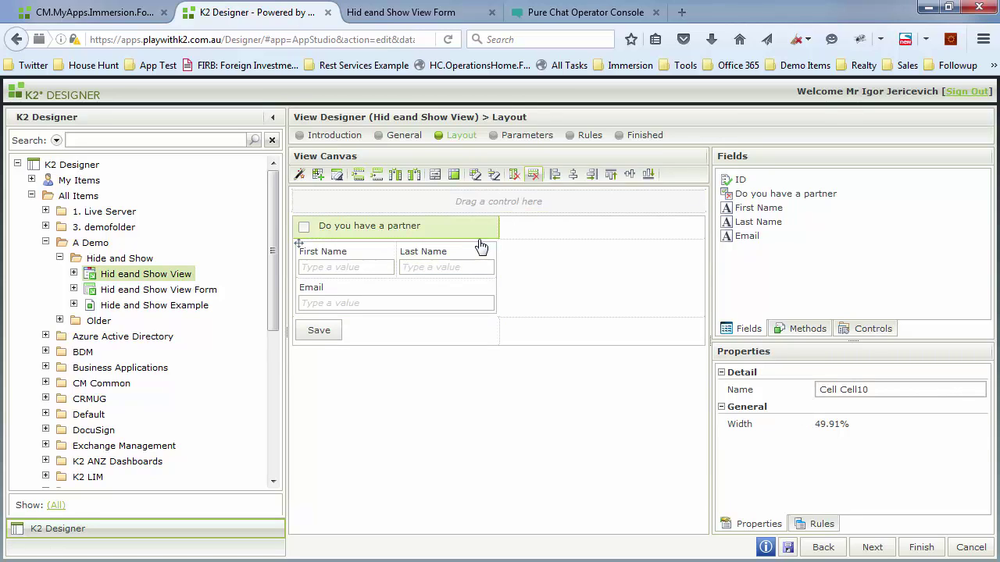
click(476, 246)
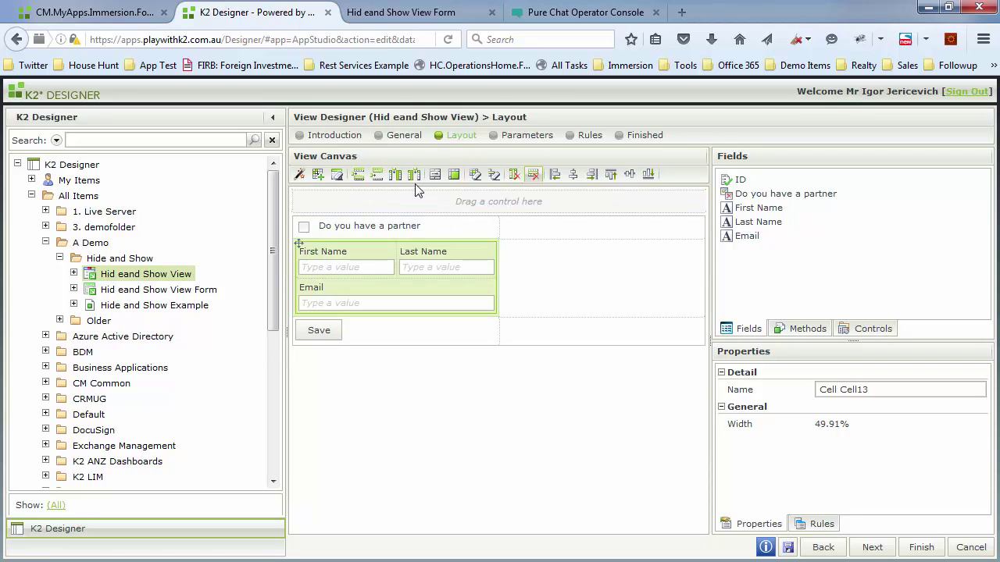
click(534, 174)
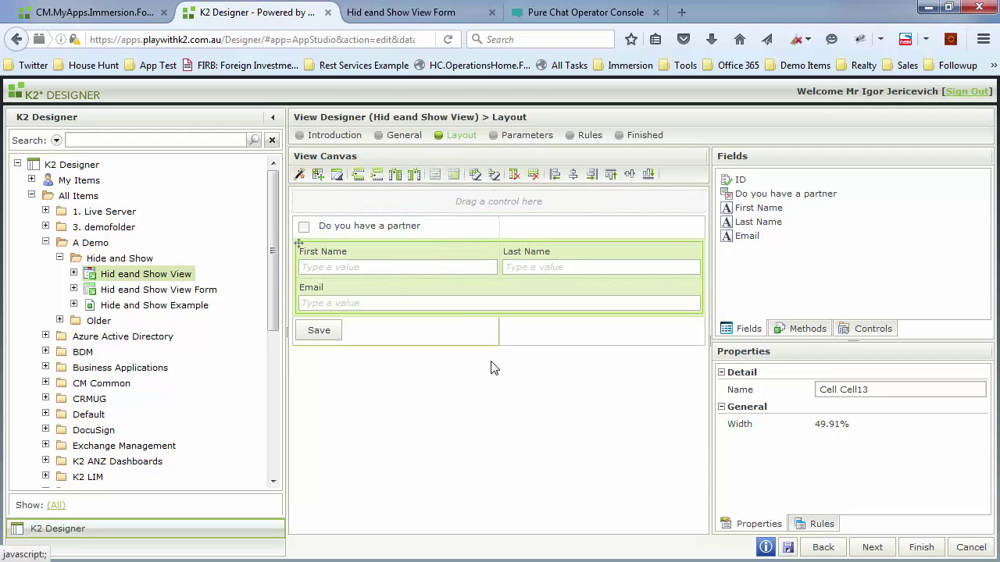
click(322, 333)
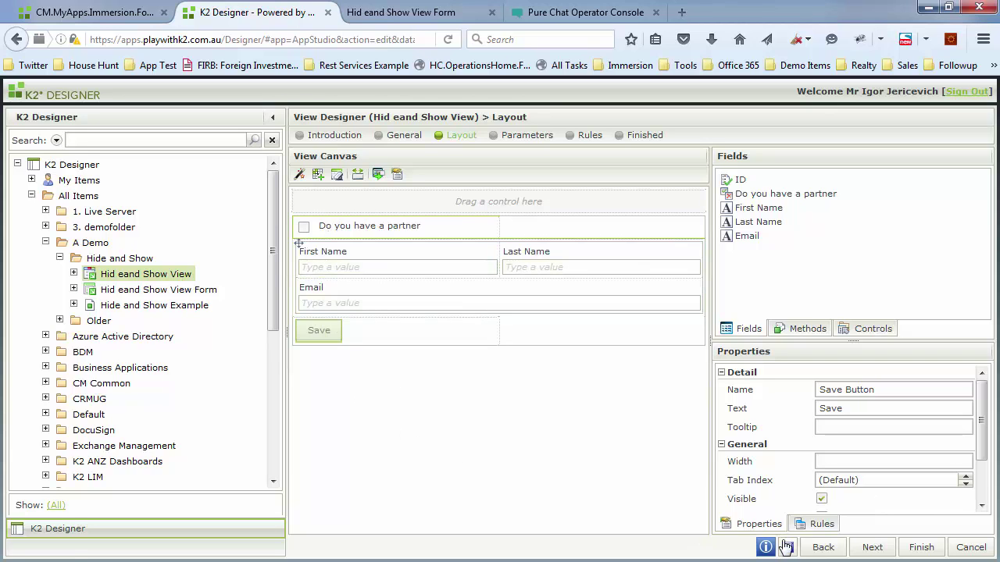
- Add the 'the View passes validation' condition to the When Save Button is Clicked rule
click(816, 523)
click(801, 419)
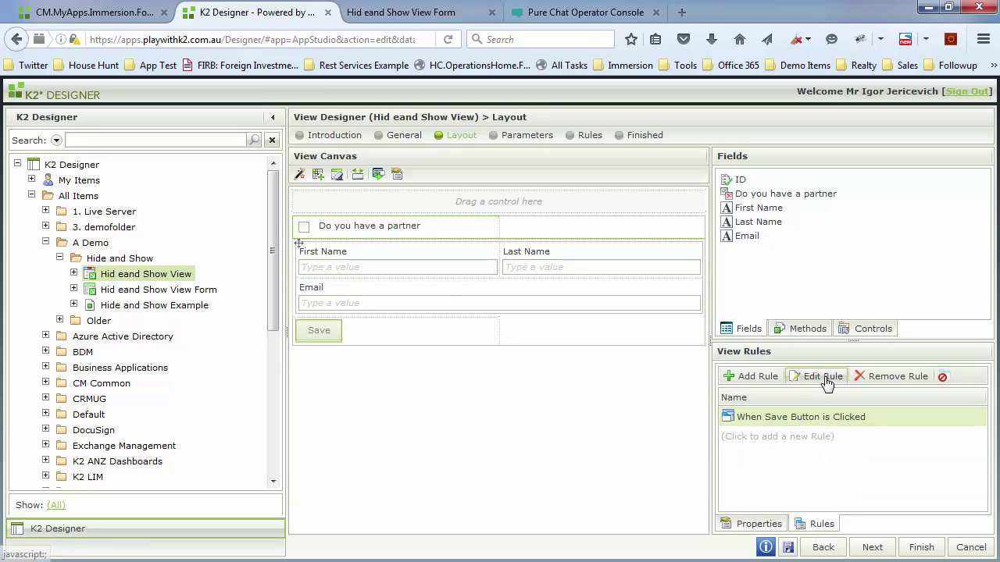
click(821, 376)
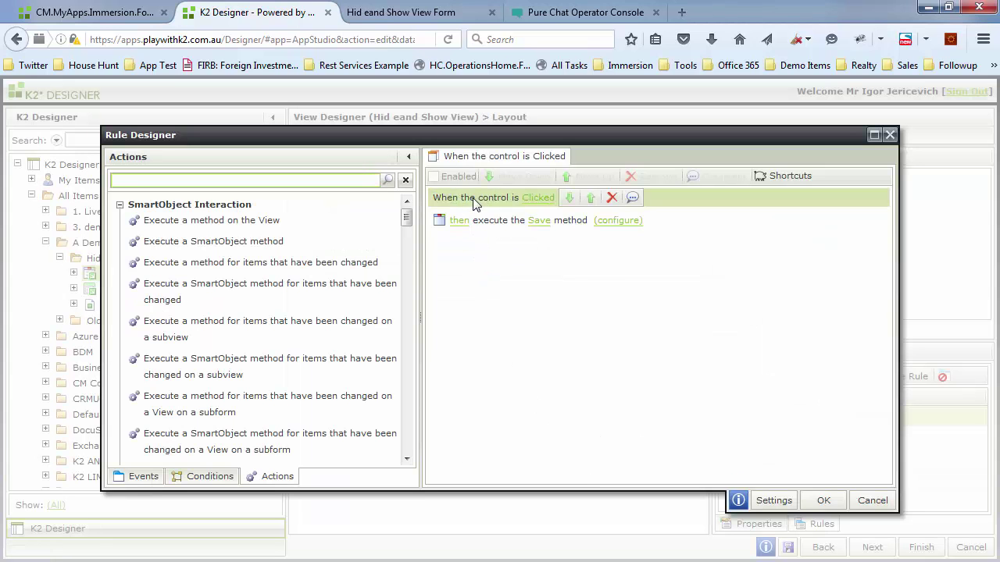
click(204, 478)
click(231, 181)
text(vali)
double_click(224, 221)
- Move the validation condition above the save action and mark First Name, Last Name and Email required
click(700, 241)
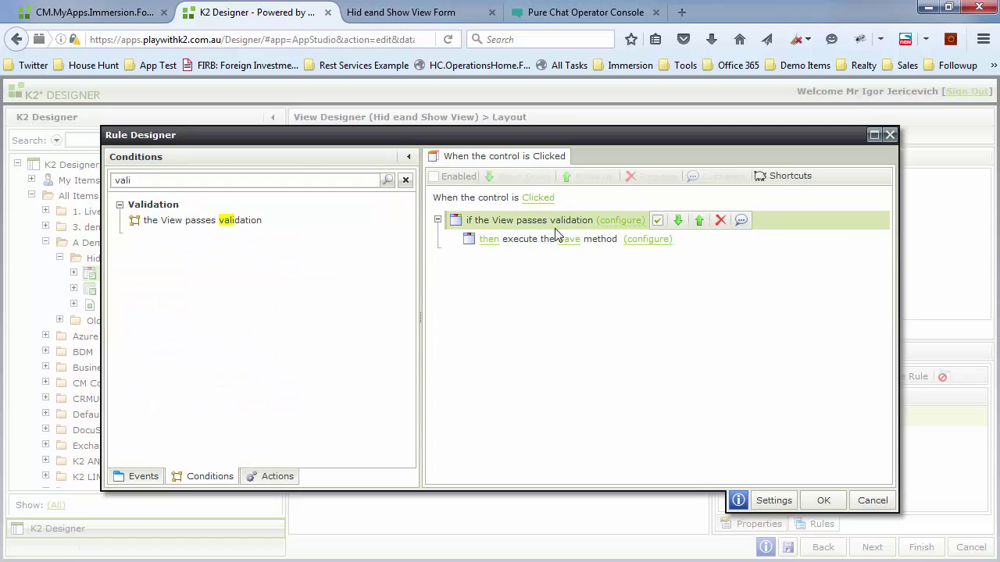
click(630, 222)
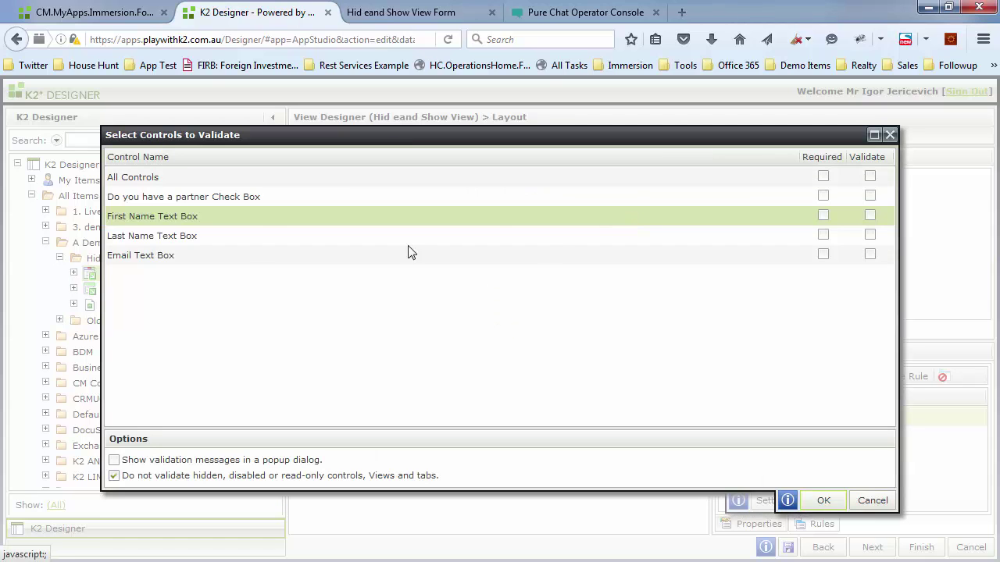
click(823, 214)
click(823, 234)
click(823, 254)
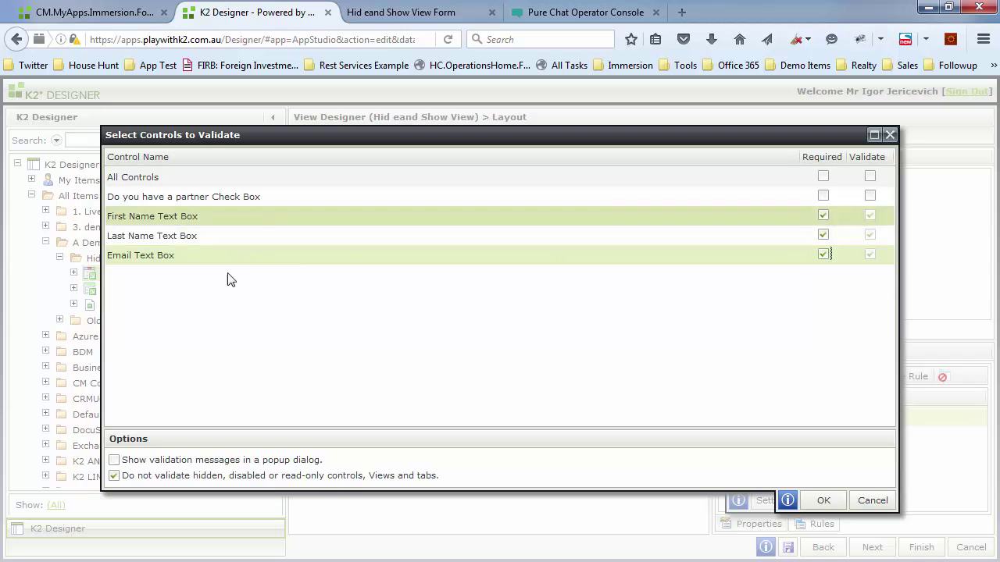
- Confirm the required controls and the rule change, then reload the running form
click(824, 501)
click(824, 501)
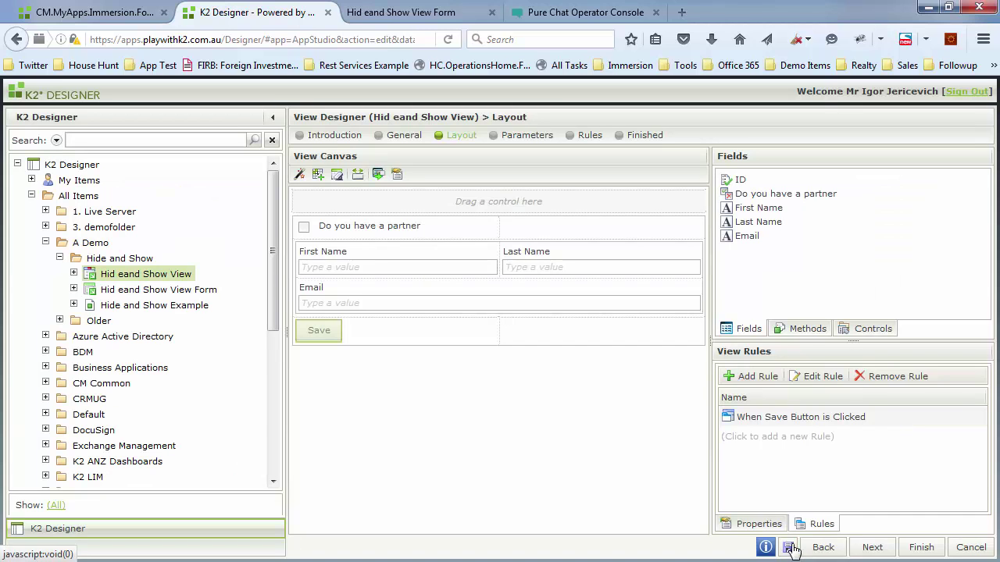
click(401, 12)
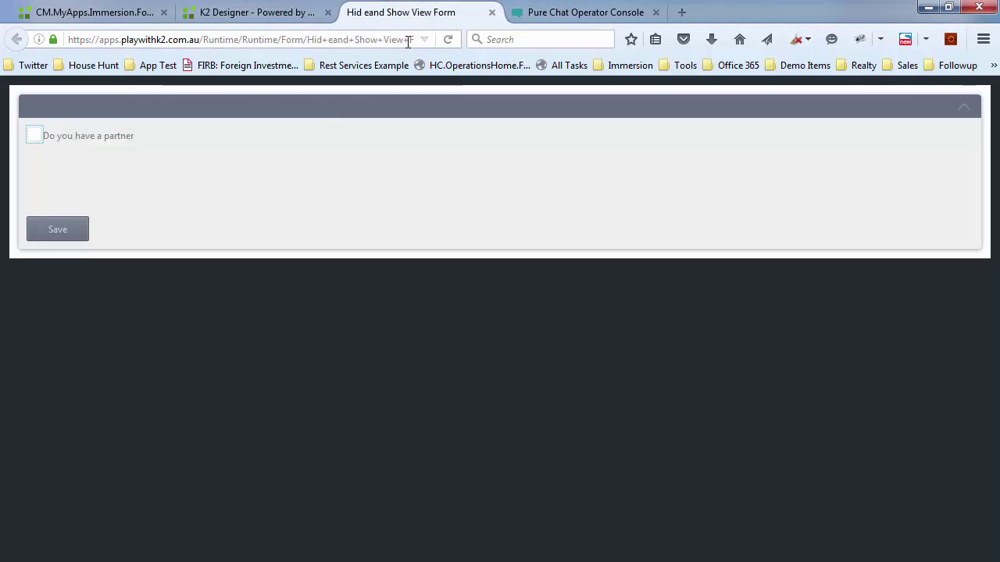
click(406, 39)
key(Return)
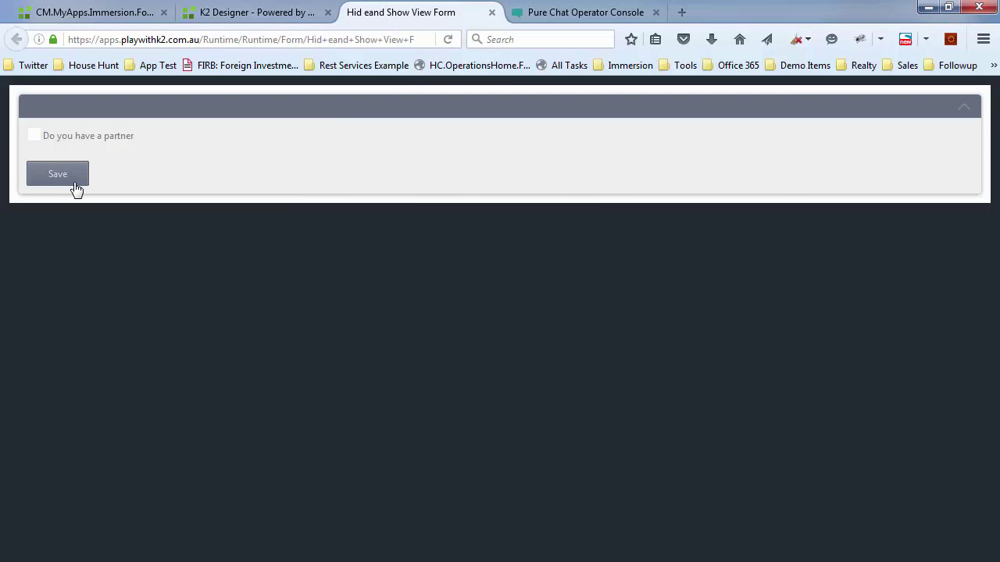
- Test saving with the partner box ticked and unticked, then return to the designer
click(35, 137)
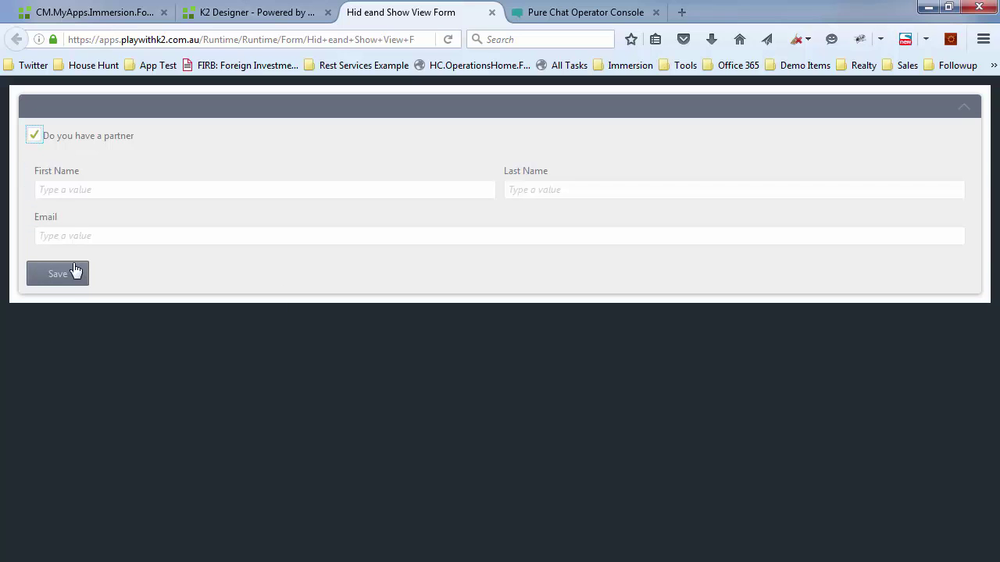
click(68, 278)
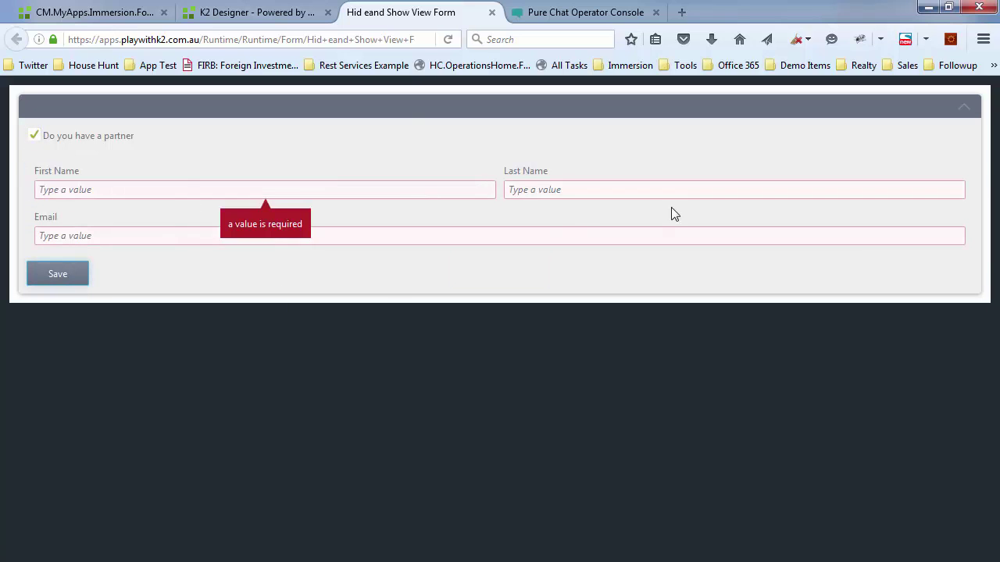
click(34, 137)
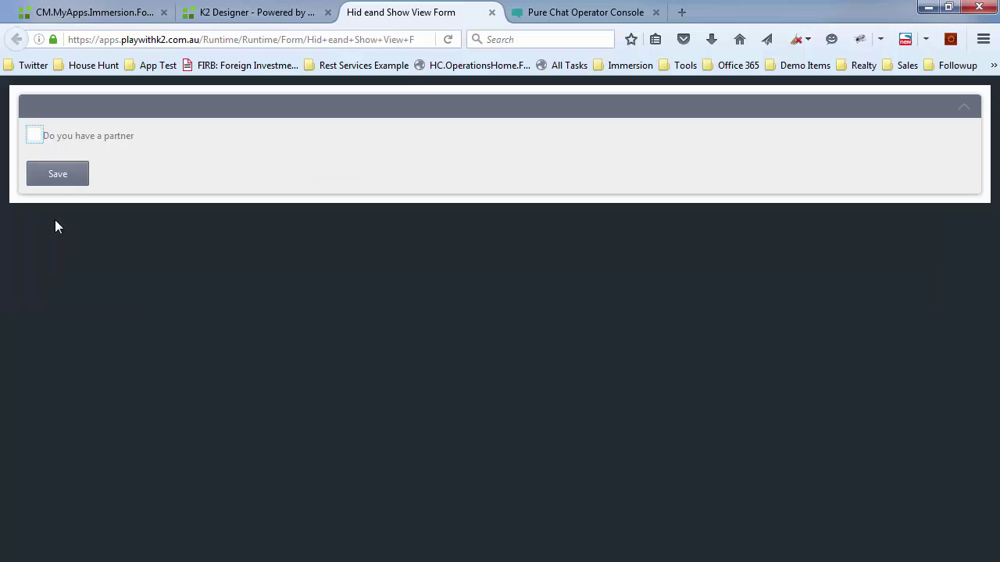
click(58, 175)
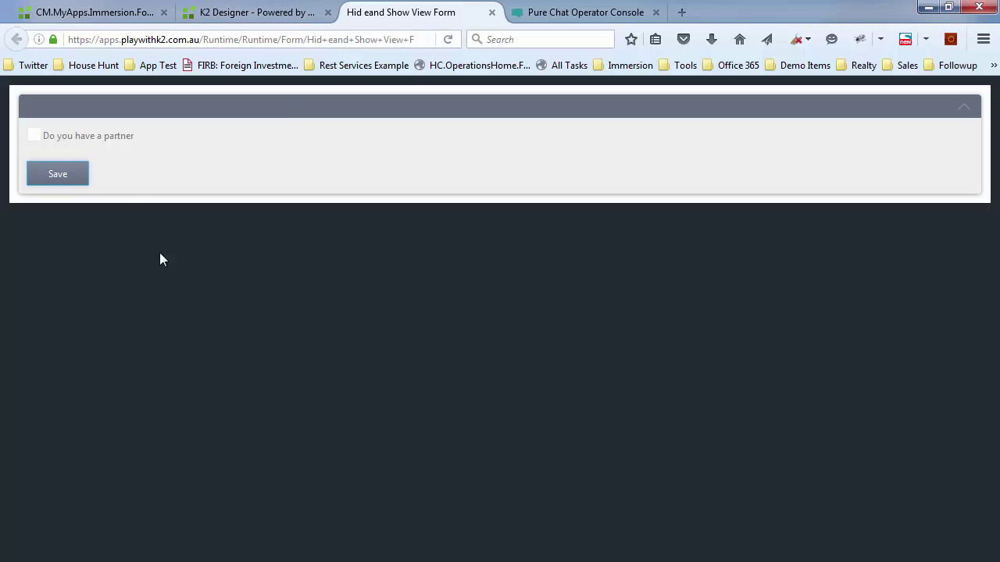
click(287, 14)
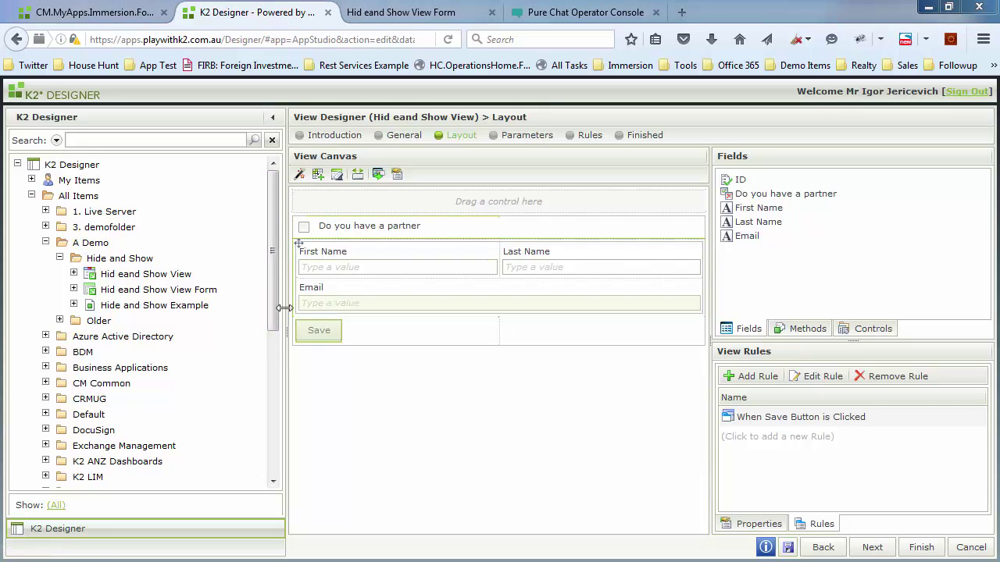
- Finish the view, open the Hid eand Show View Form, and add a second copy of the view
click(921, 548)
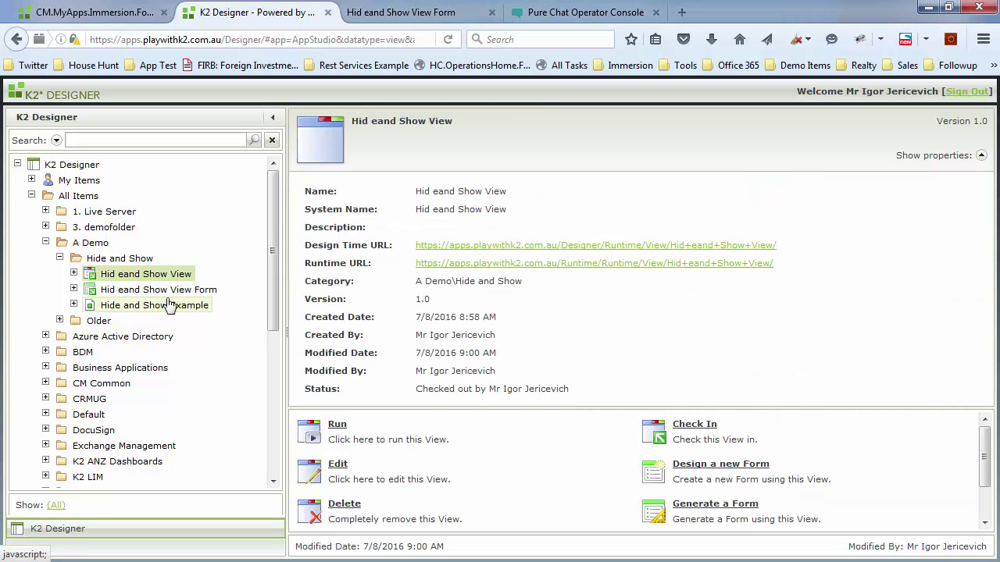
click(207, 292)
click(365, 479)
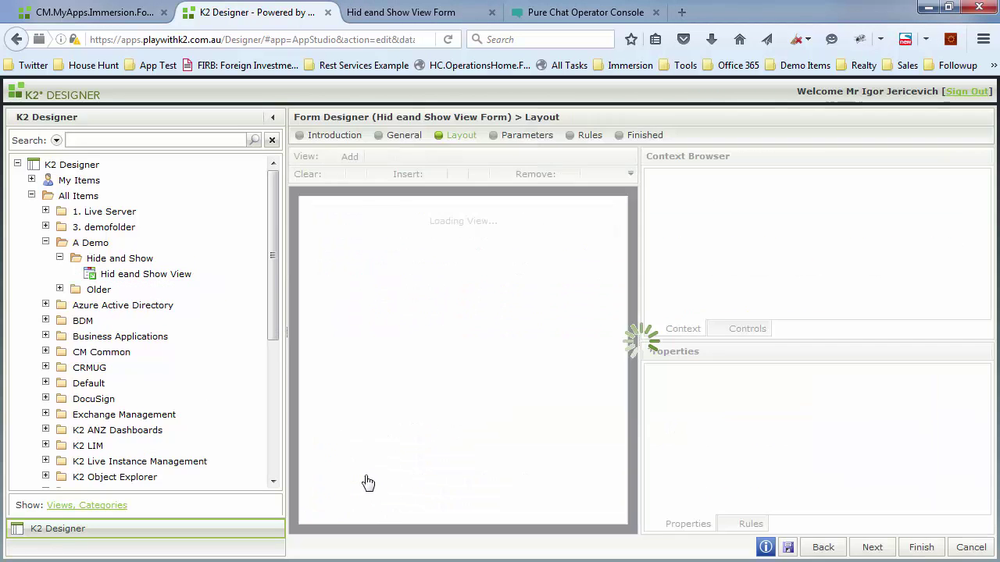
drag(138, 278, 347, 412)
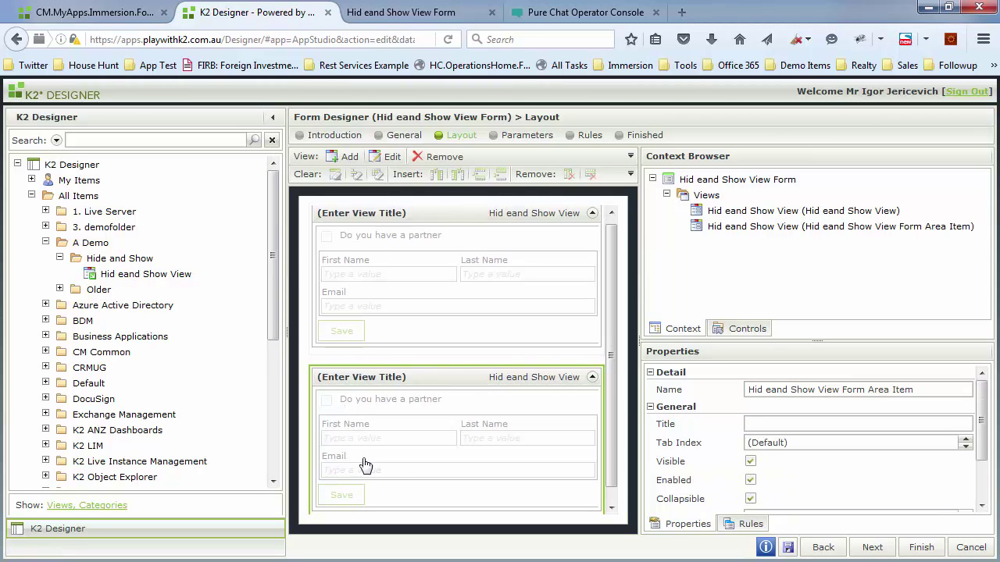
- Title the first view copy A and the second view copy B
click(374, 221)
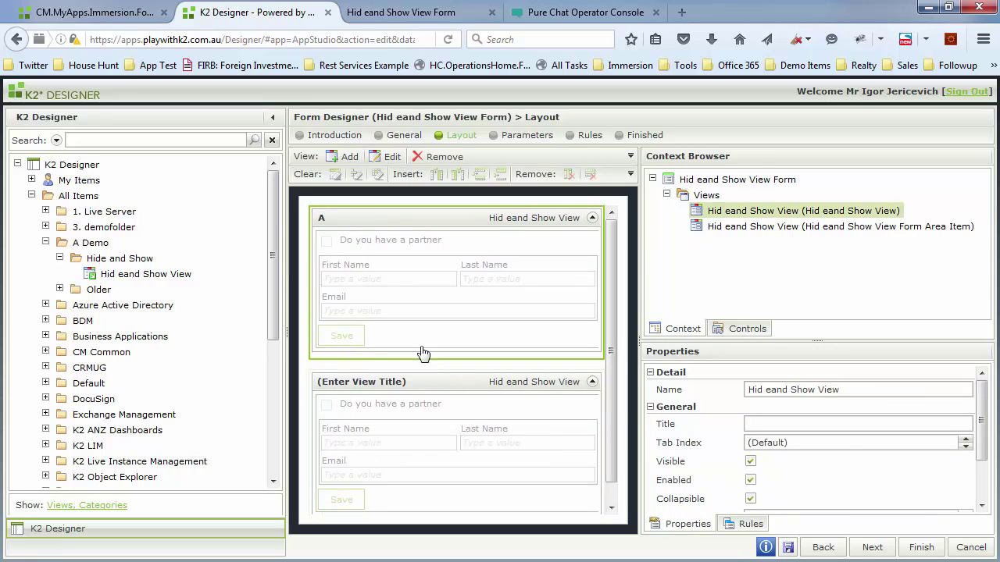
click(363, 381)
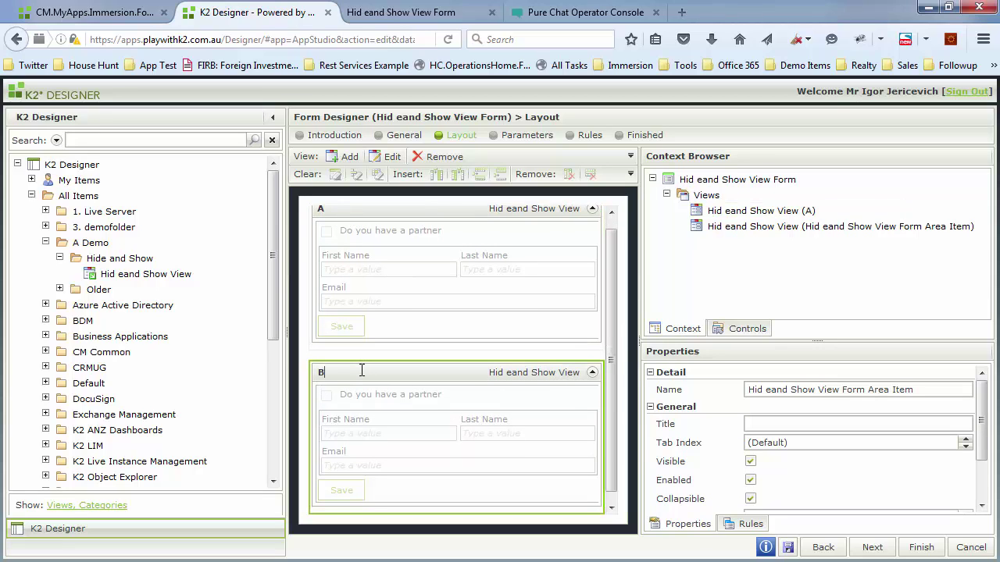
click(364, 286)
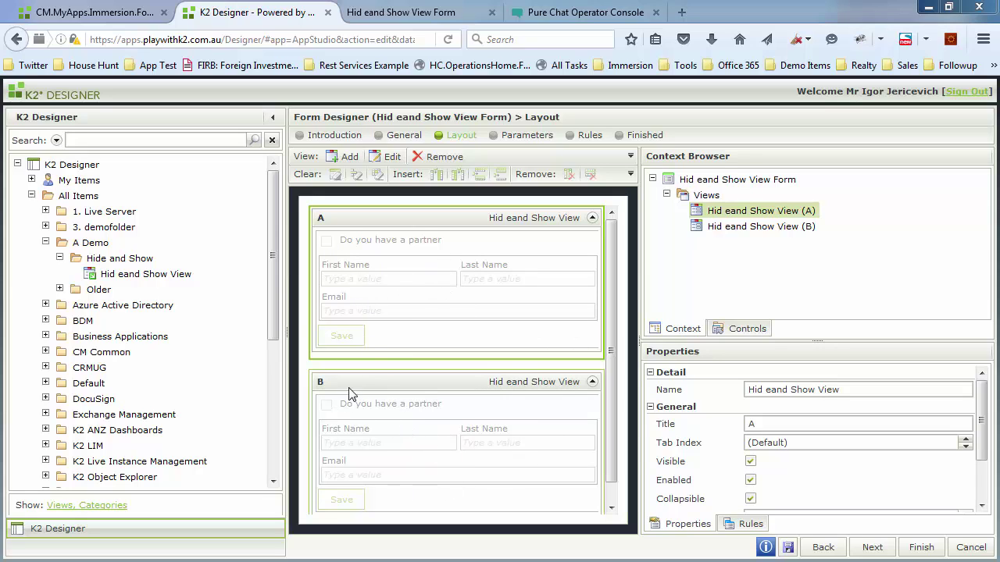
click(328, 223)
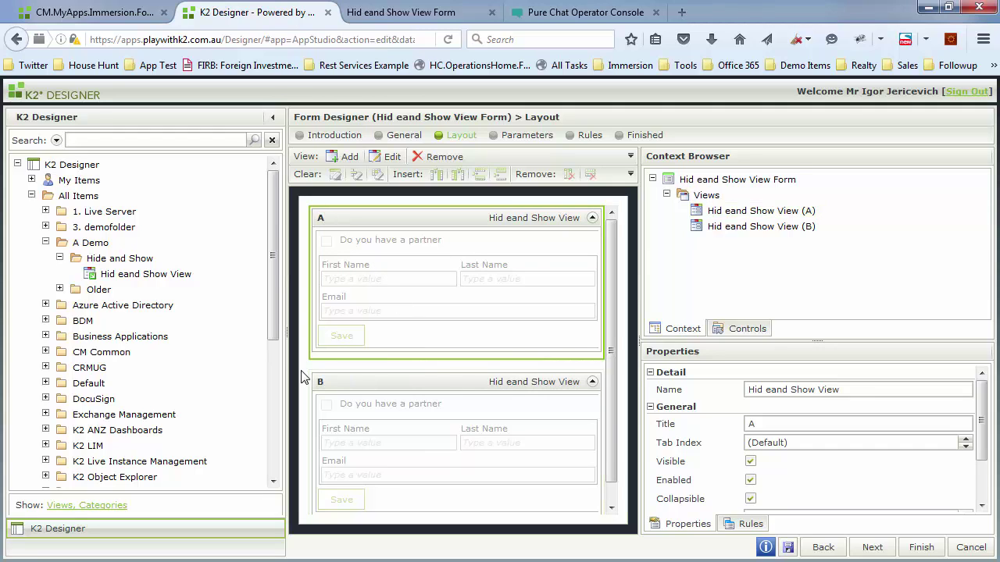
- Make view B hidden by default by unticking Visible in its properties
click(305, 366)
click(349, 268)
click(738, 523)
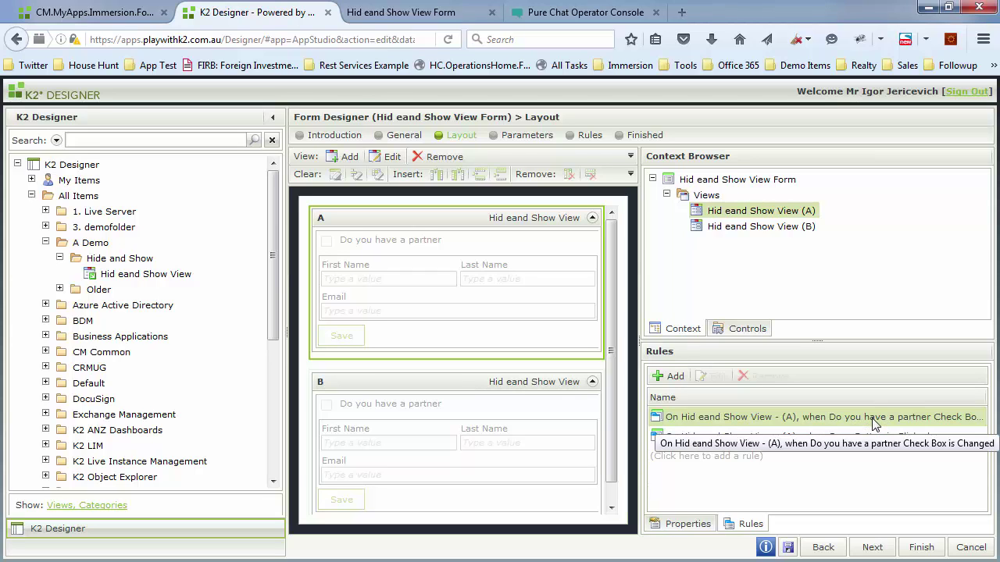
click(406, 409)
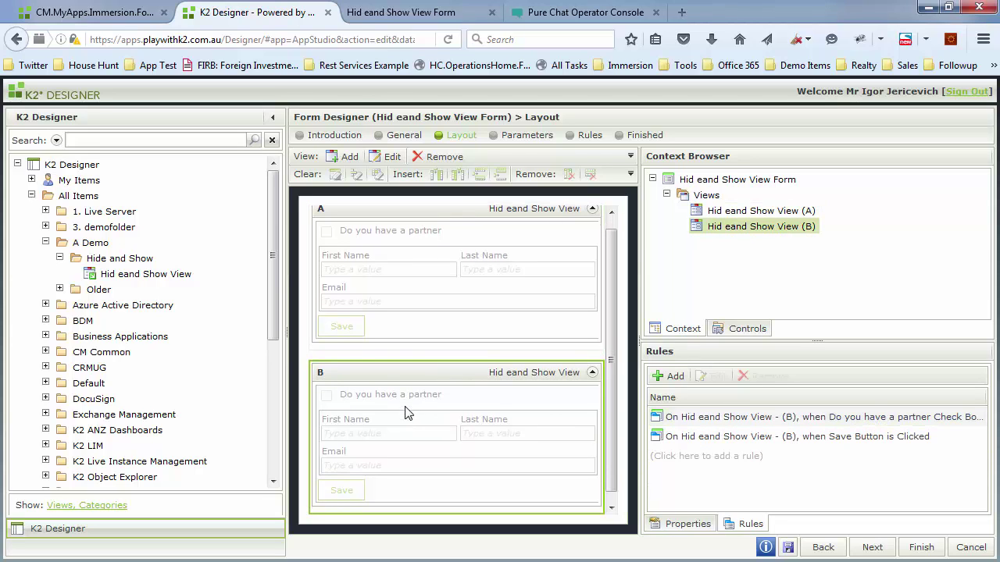
click(687, 524)
click(750, 460)
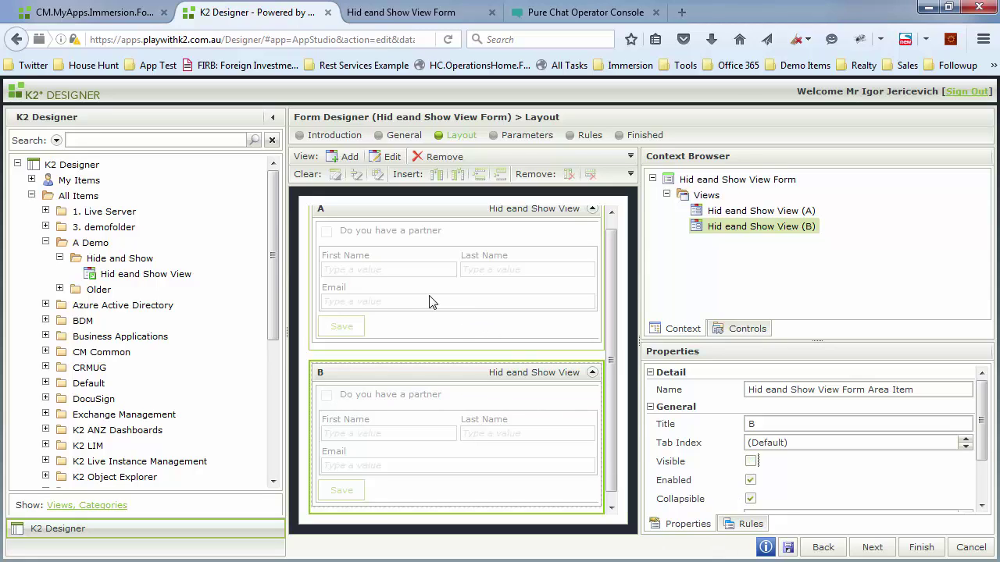
- Open view A's partner-checkbox rule for editing and select its existing table action
click(345, 320)
click(745, 524)
click(848, 420)
click(712, 376)
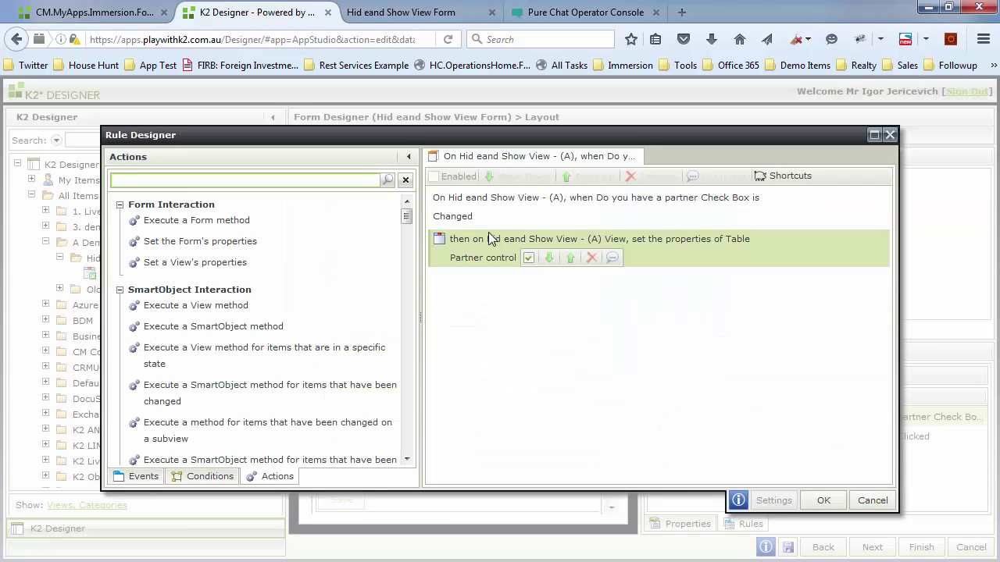
click(725, 242)
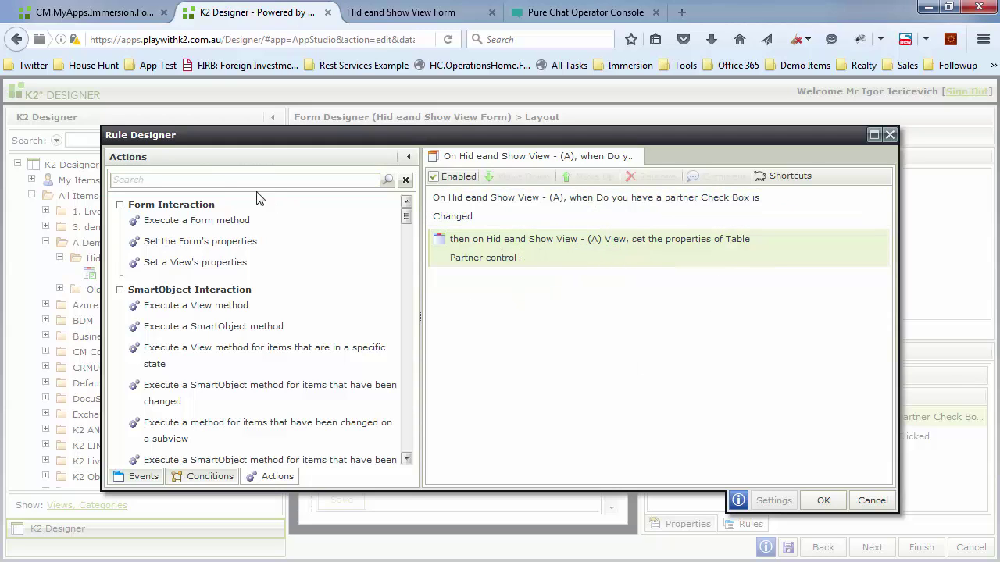
- Add a 'Set a View's properties' action targeting view B and open its property settings
click(232, 180)
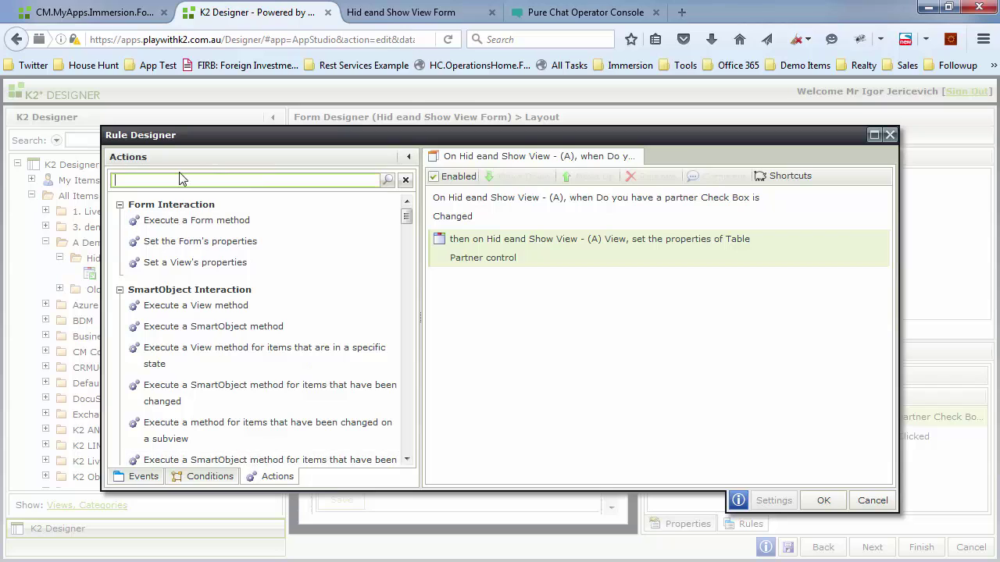
text(set)
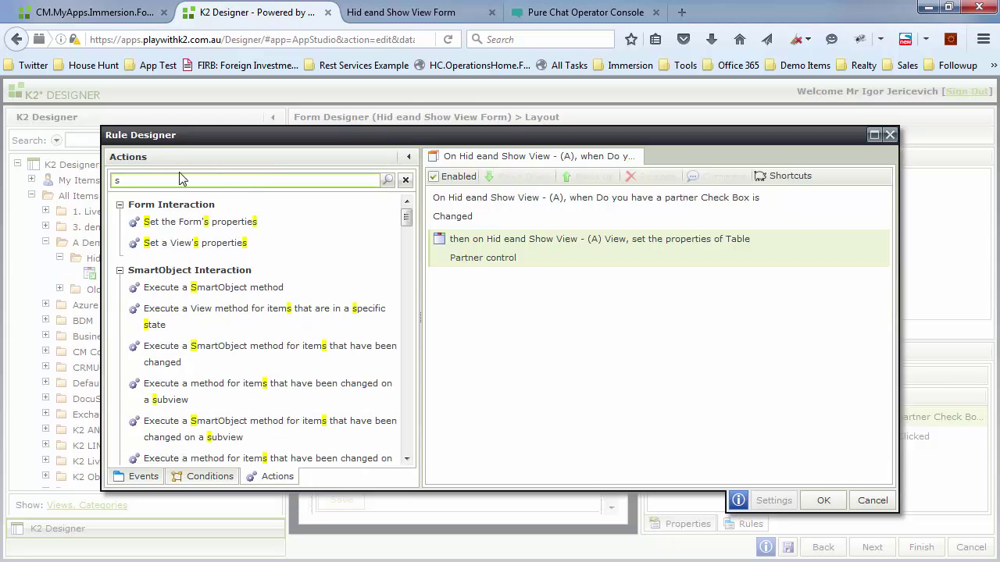
double_click(214, 248)
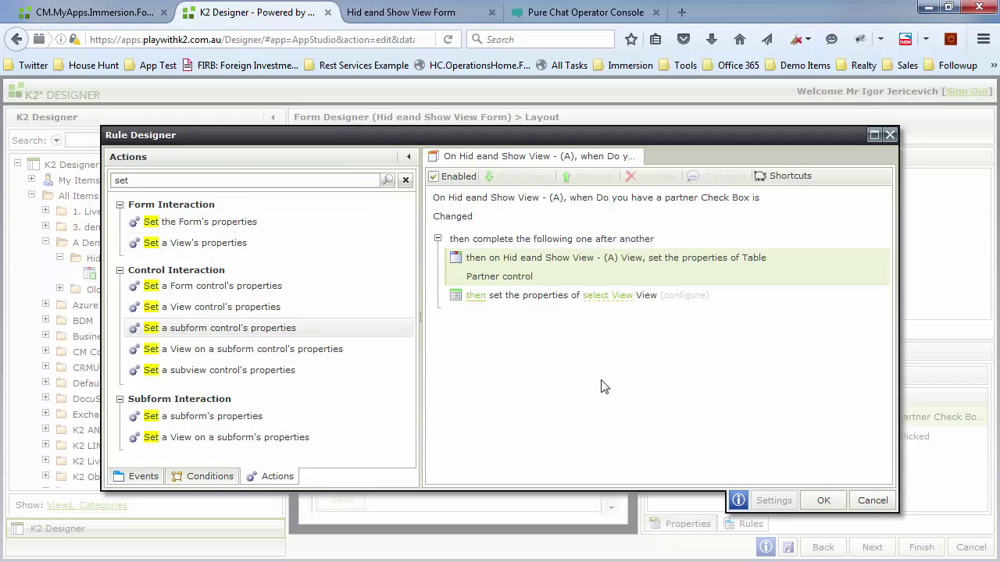
click(609, 298)
click(714, 319)
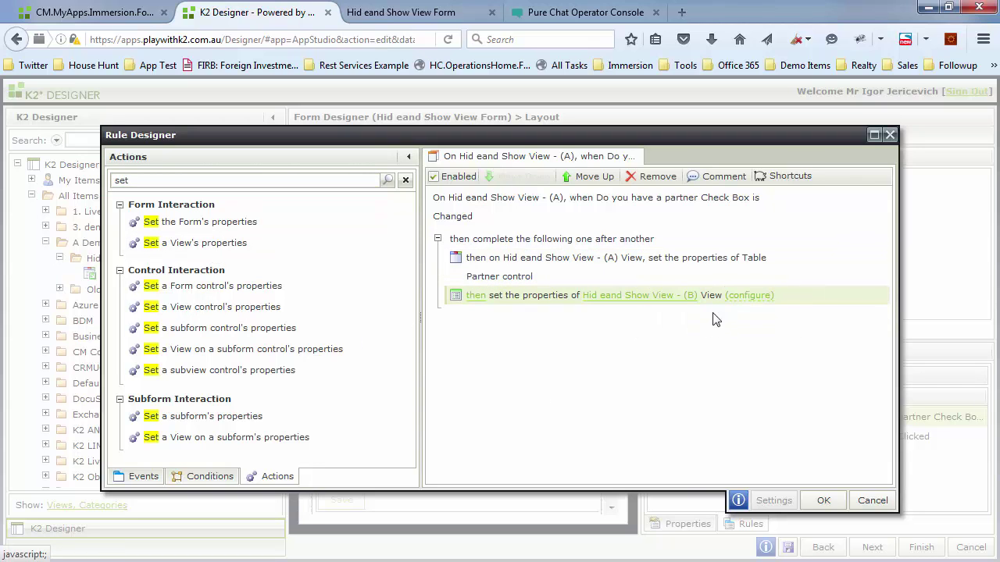
click(754, 298)
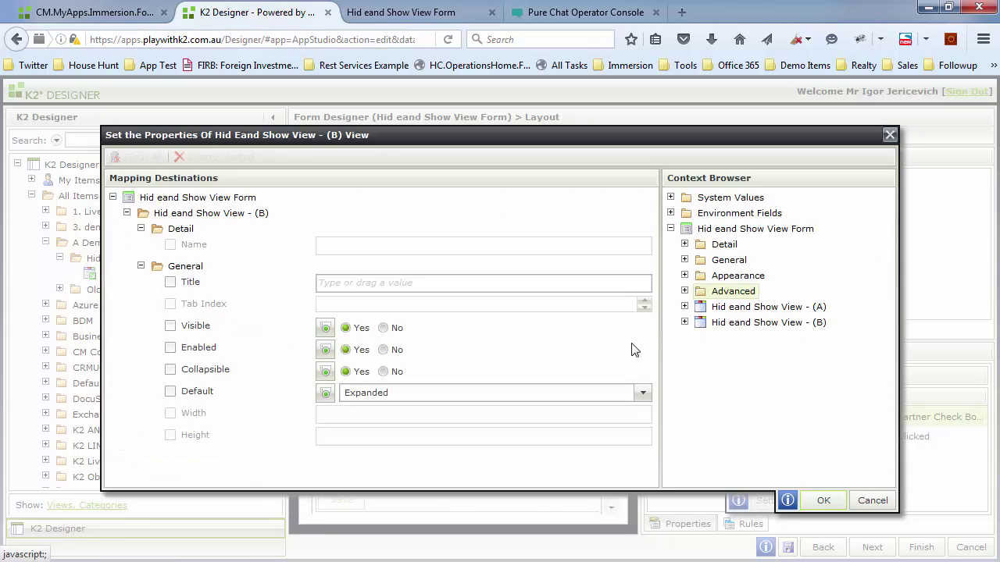
- Map view A's partner Check Box onto view B's Visible property and save the rule
click(684, 306)
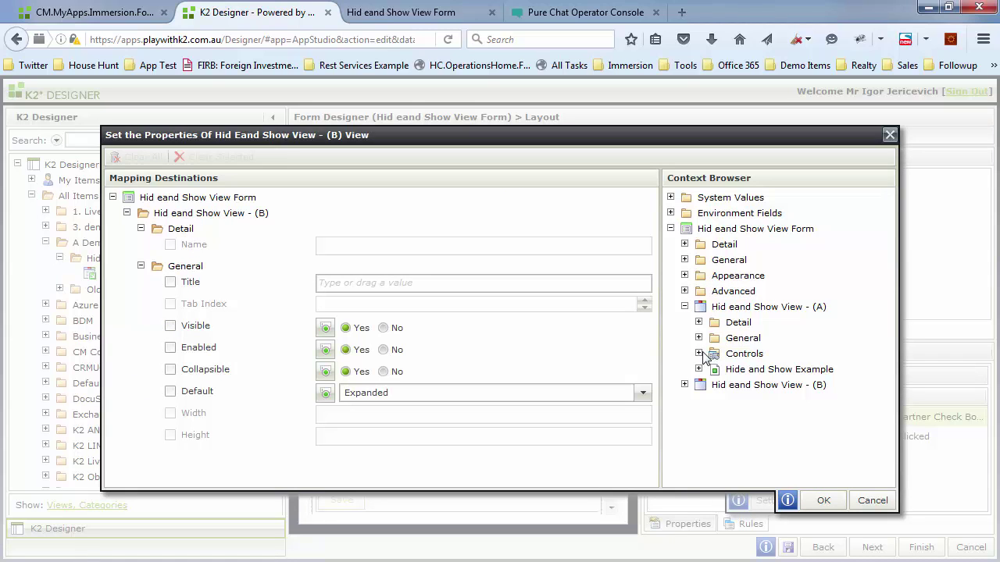
click(699, 354)
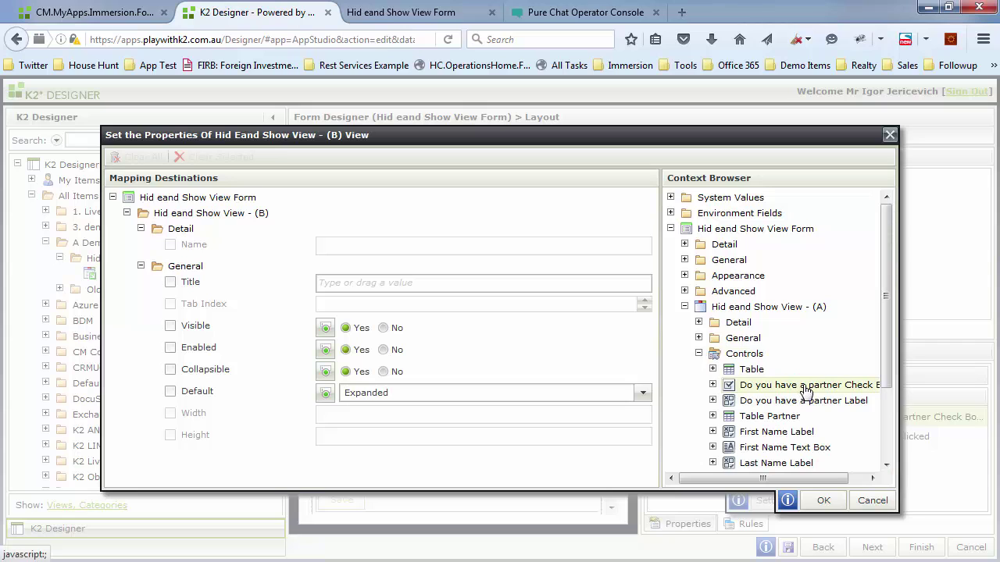
drag(806, 390, 324, 328)
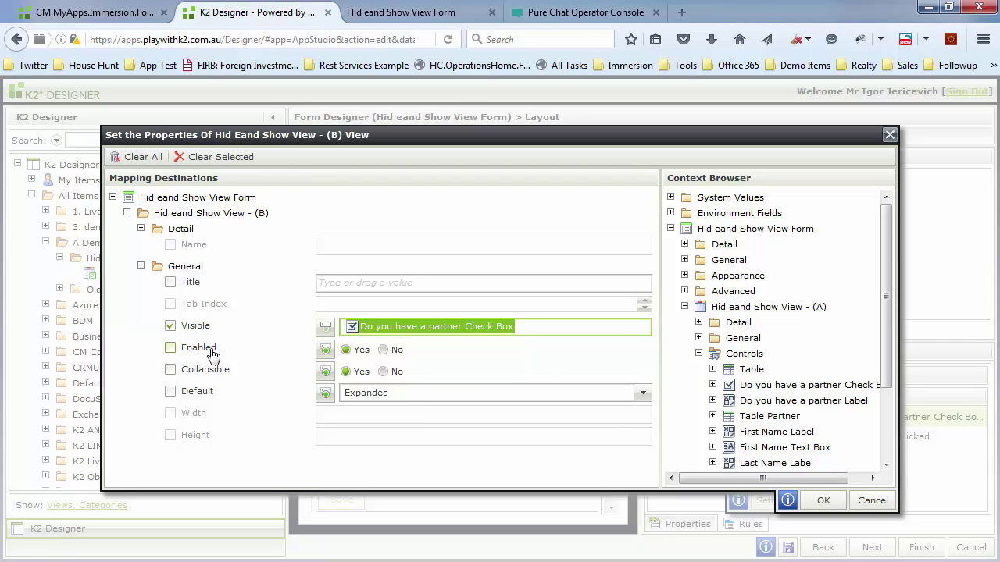
click(826, 506)
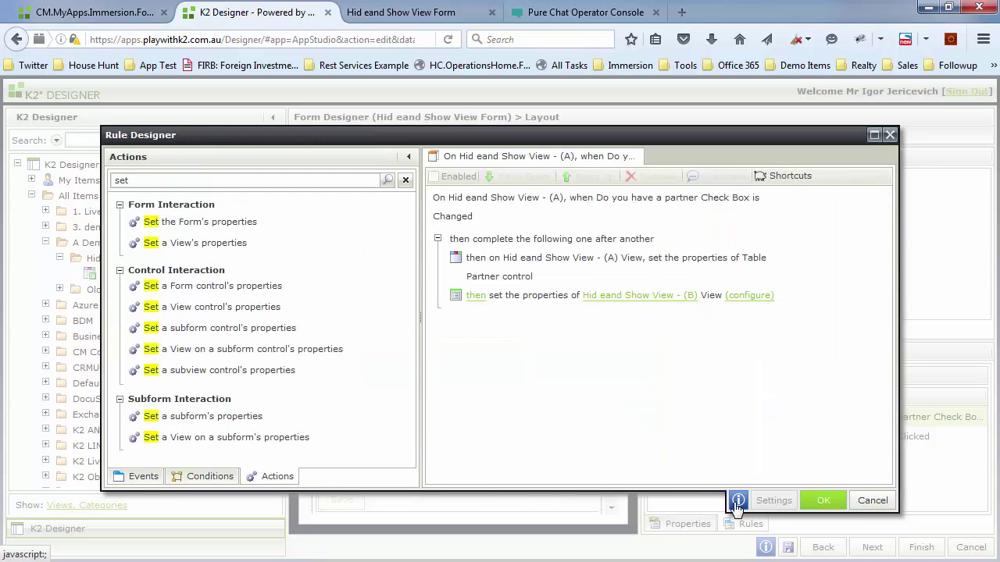
click(824, 502)
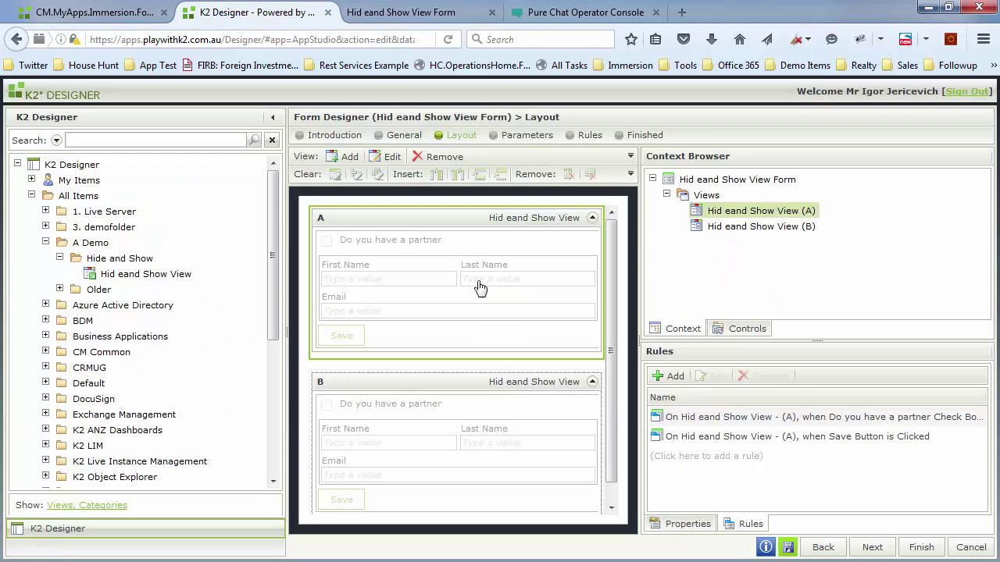
- Reload the runtime form, tick A's partner box, and toggle B's partner box twice
click(395, 16)
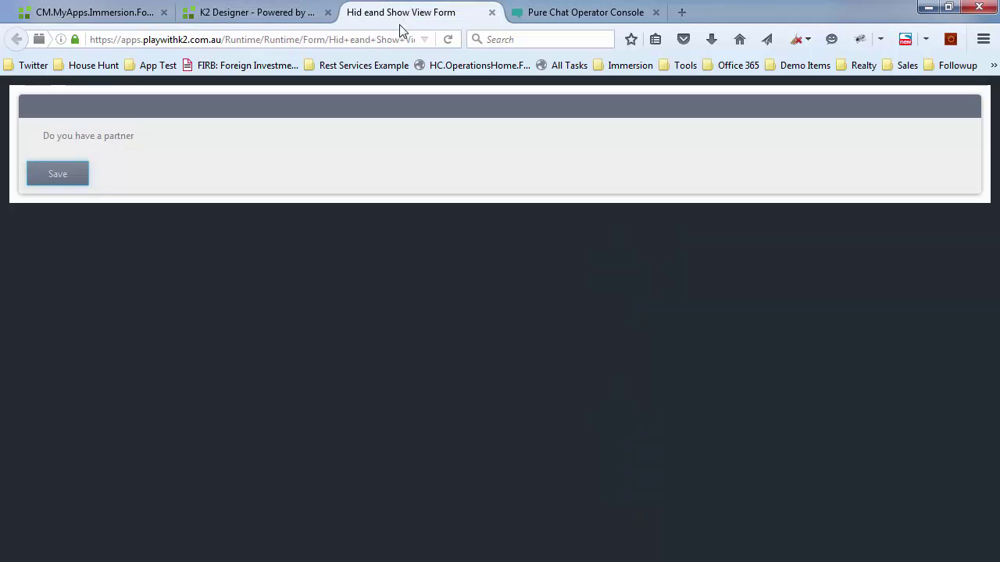
click(447, 39)
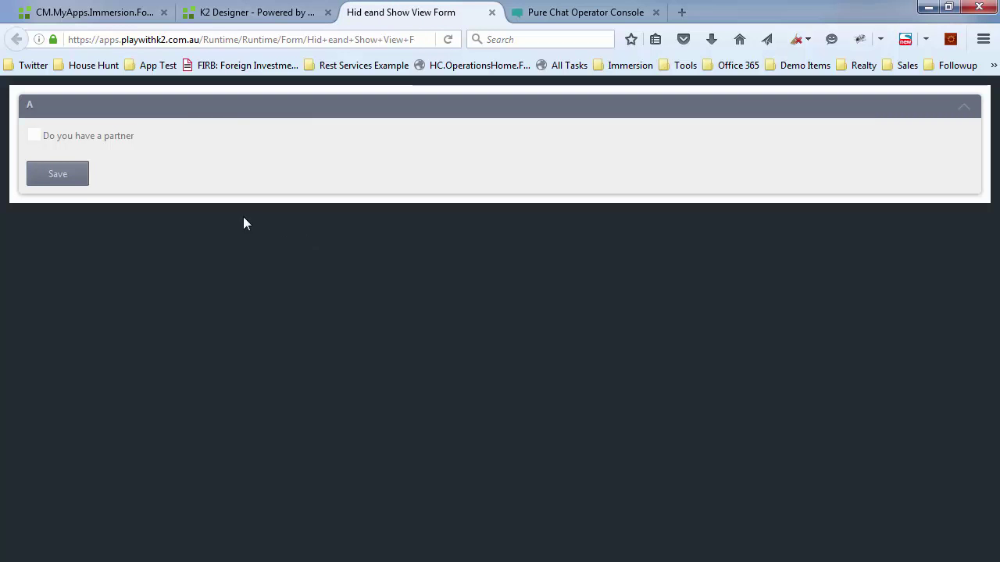
click(33, 137)
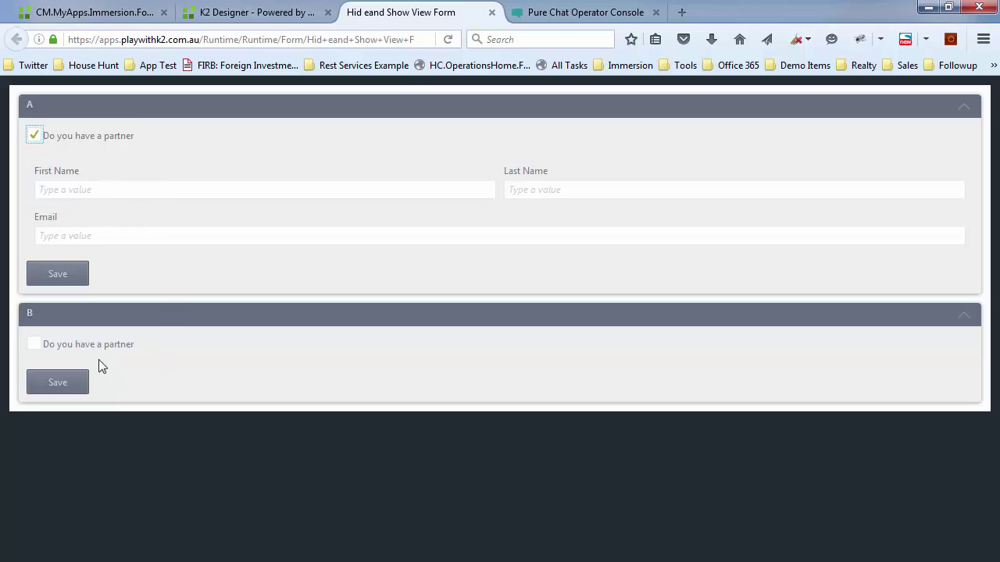
click(35, 345)
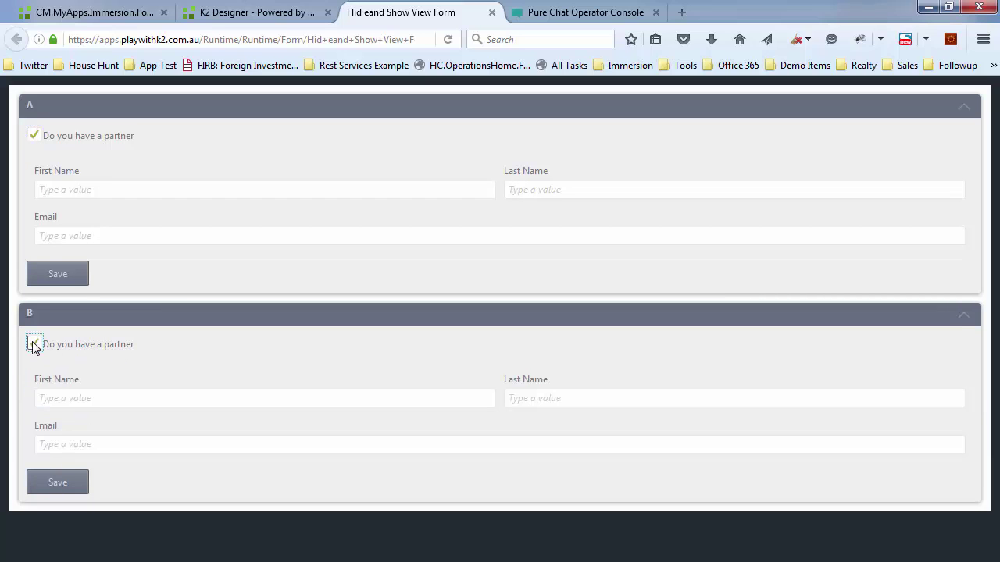
click(34, 345)
click(34, 345)
click(34, 344)
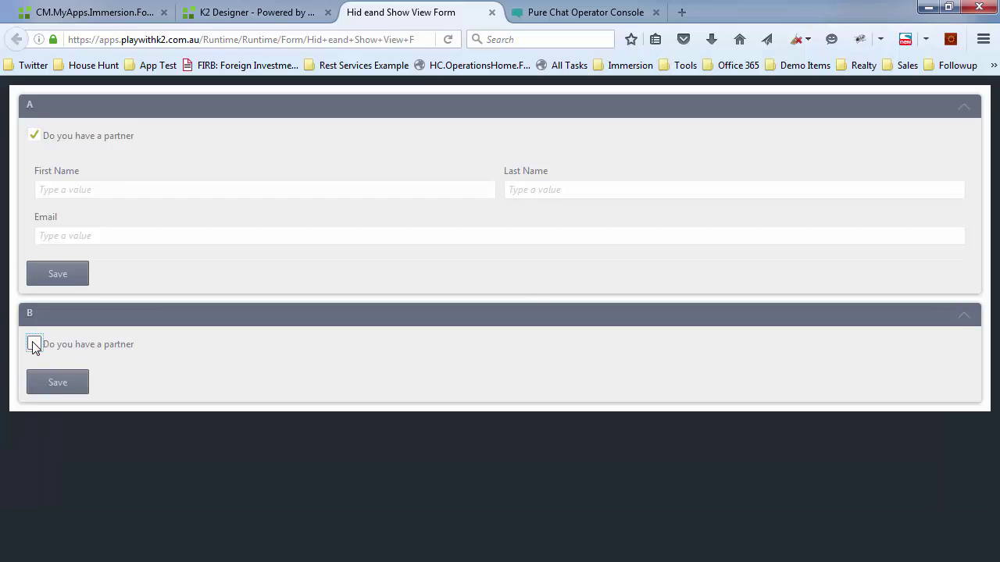
- Toggle A's partner box to confirm section B hides and reappears with it
click(34, 135)
click(34, 136)
click(34, 344)
click(34, 344)
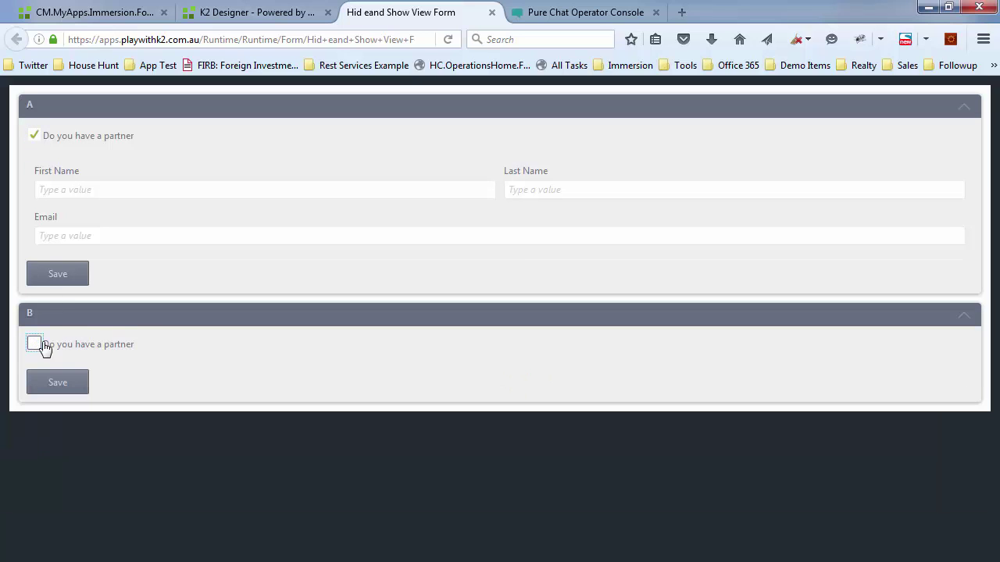
click(35, 135)
click(34, 136)
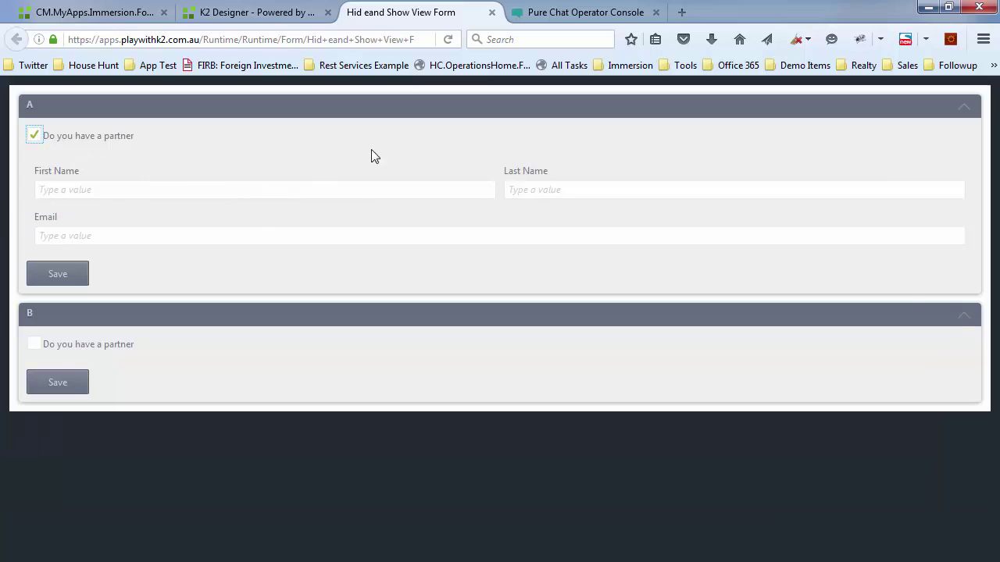